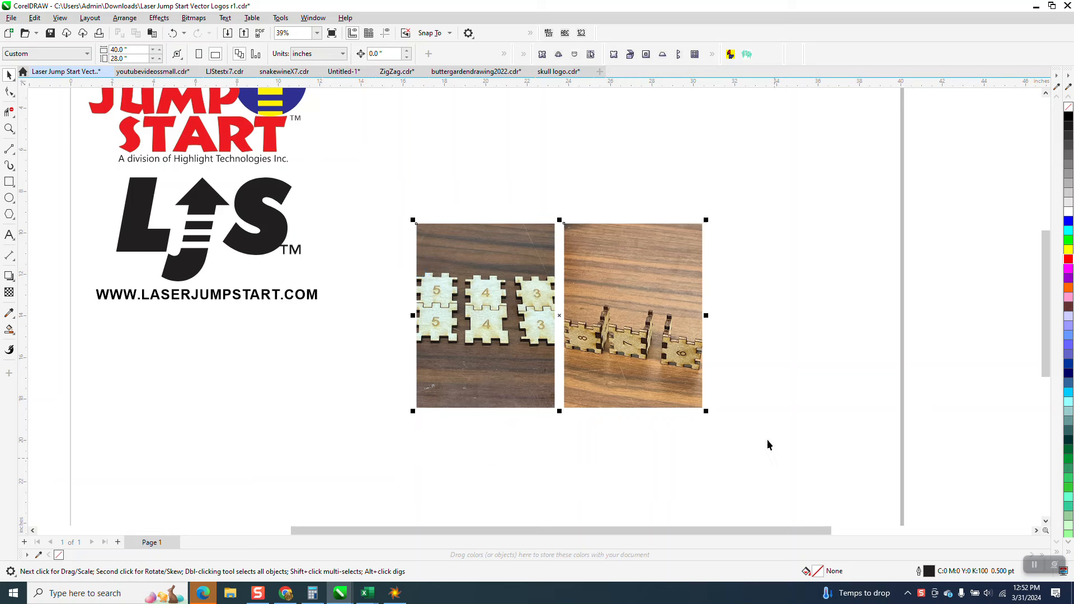
# Move the two joint photos together so that they overlap the page's right edge, and leave them deselected.
pyautogui.moveTo(586, 319); pyautogui.dragTo(809, 280)
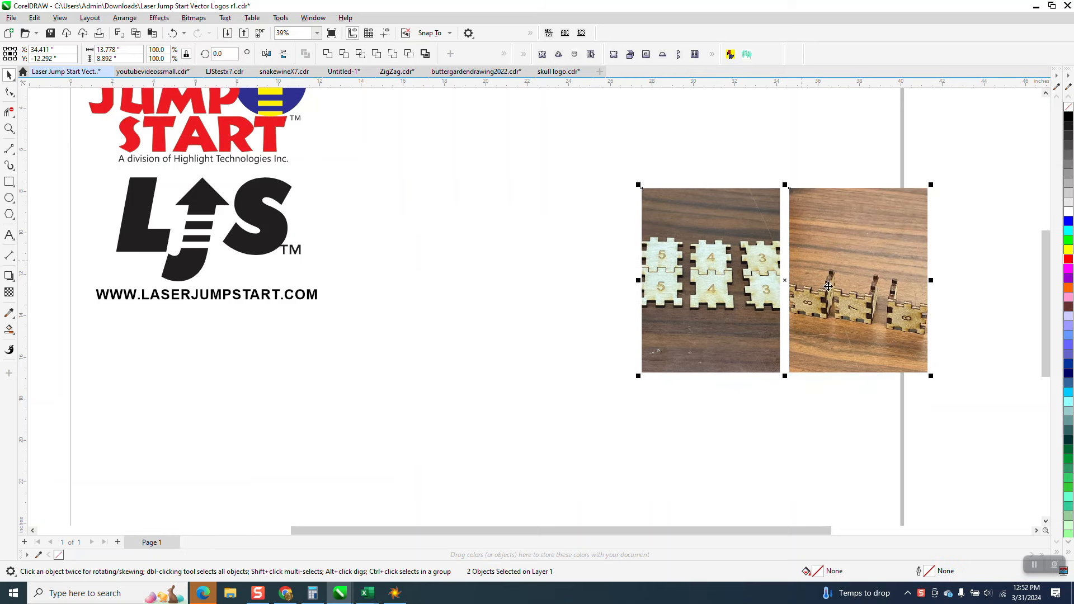
pyautogui.click(576, 104)
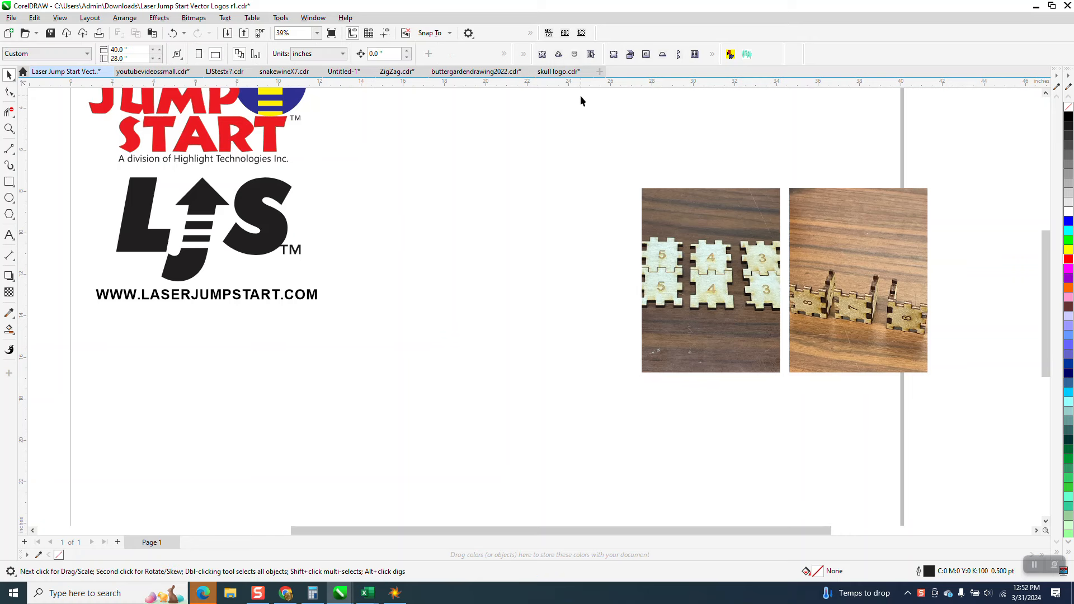
# Draw a square in the blank area between the logos and the photos and size it to 1 inch.
pyautogui.click(9, 181)
pyautogui.moveTo(513, 193); pyautogui.dragTo(485, 221)
pyautogui.moveTo(120, 51); pyautogui.dragTo(40, 59)
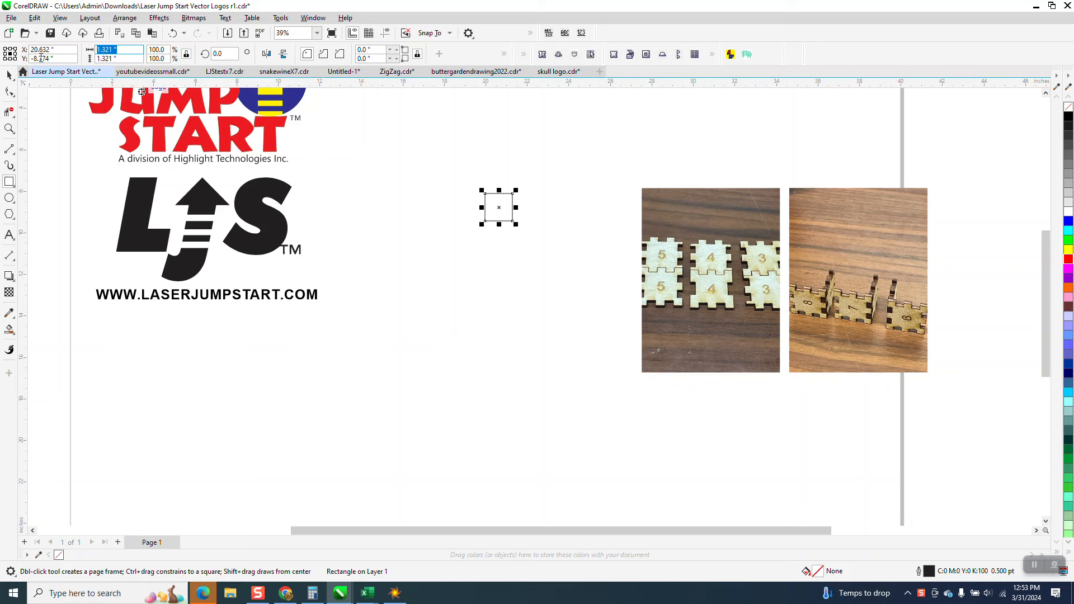
pyautogui.write('1')
pyautogui.press('Return')
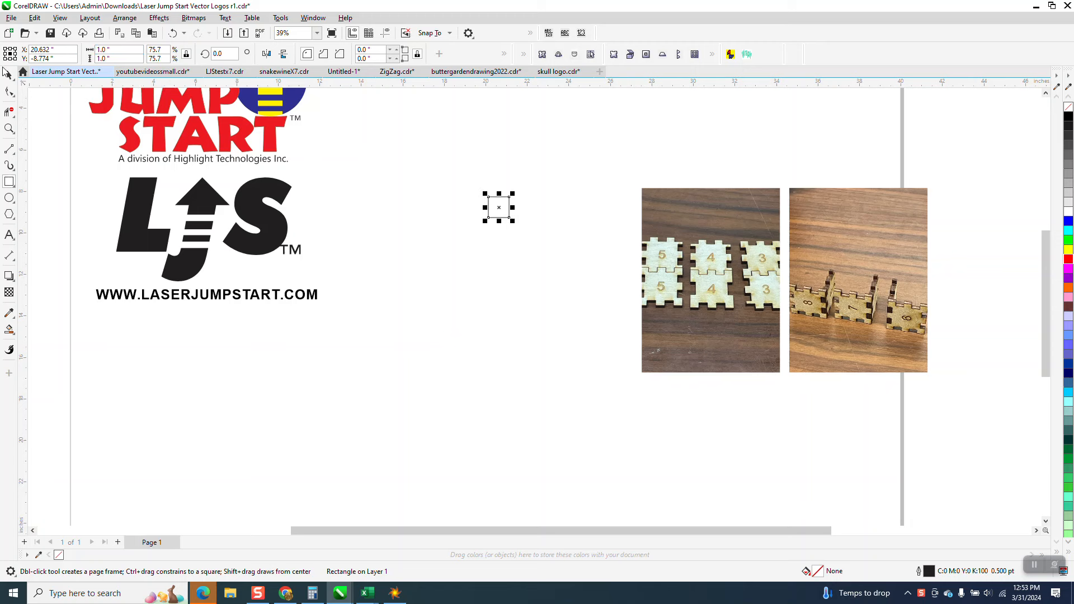
pyautogui.press('space')
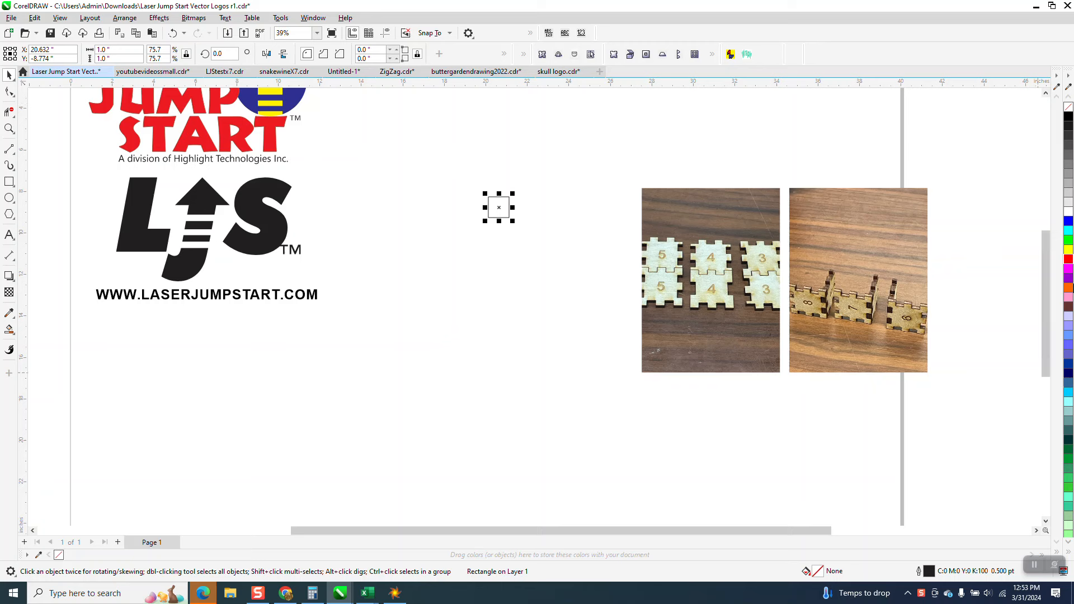
# Give the 1-inch square a red outline with hairline width.
pyautogui.rightClick(1069, 259)
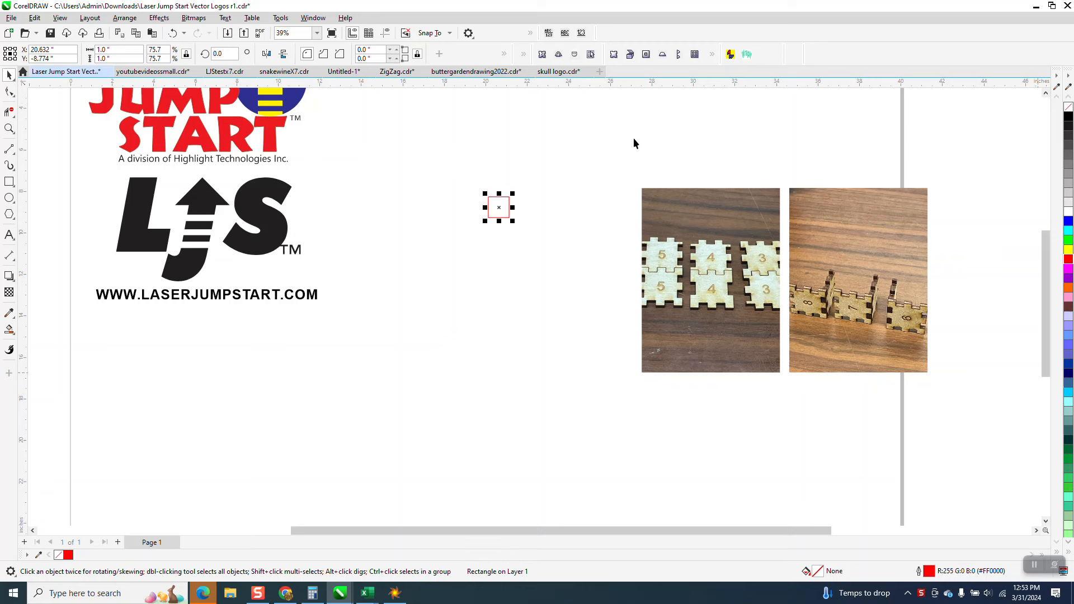
pyautogui.click(504, 55)
pyautogui.click(342, 79)
pyautogui.click(316, 98)
# Generate box parts from the square with the BoxIt macro, using a cutting kerf of 0.004.
pyautogui.click(614, 55)
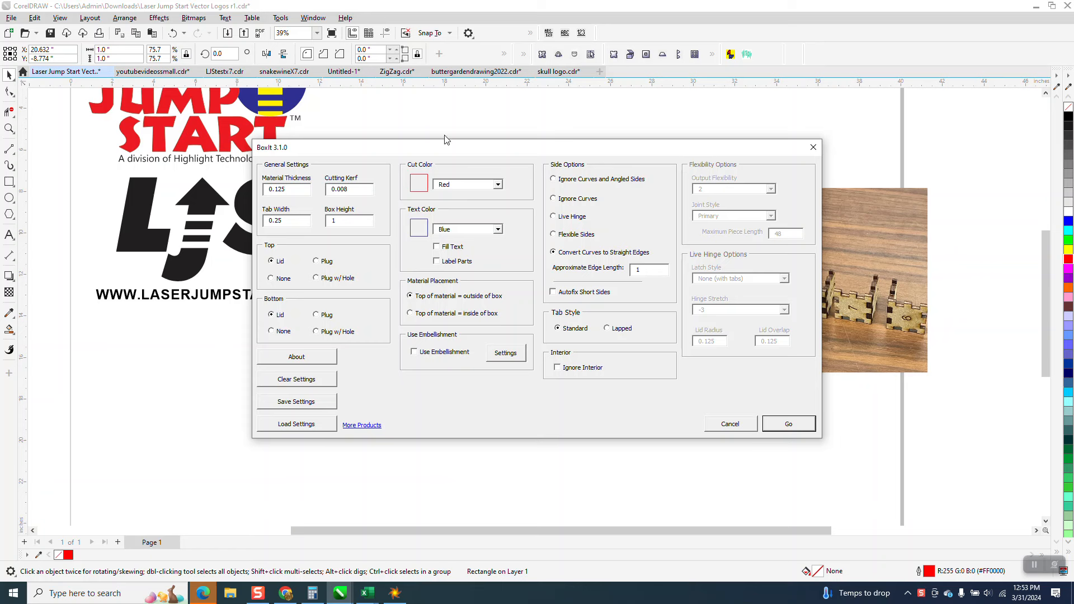
pyautogui.click(355, 190)
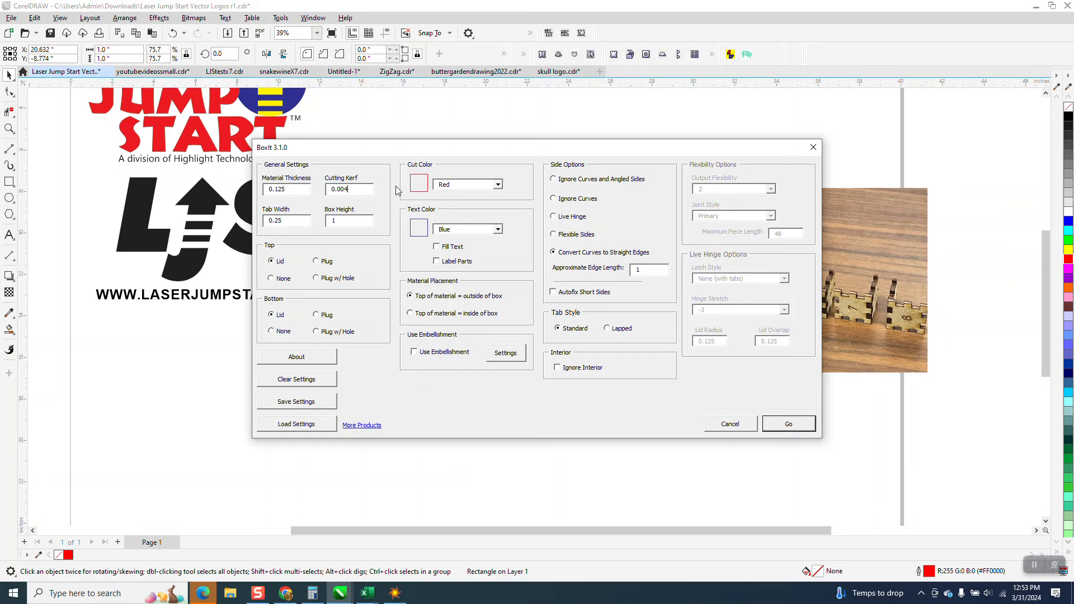
pyautogui.click(786, 429)
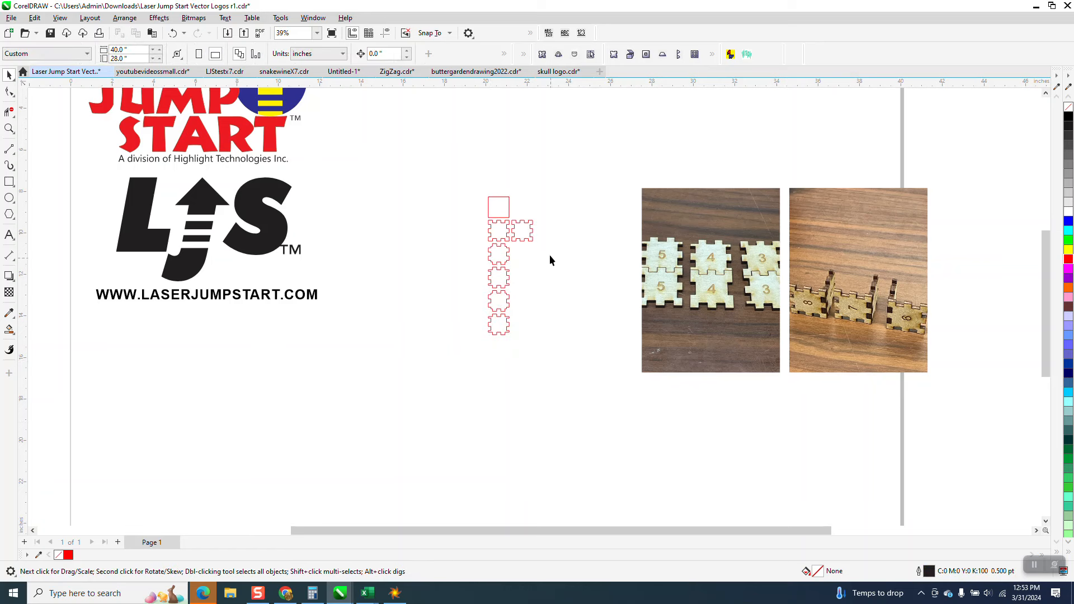
# Move the source square away from the parts, pull one part out of the column, and delete the remaining column of parts.
pyautogui.moveTo(502, 213); pyautogui.dragTo(400, 186)
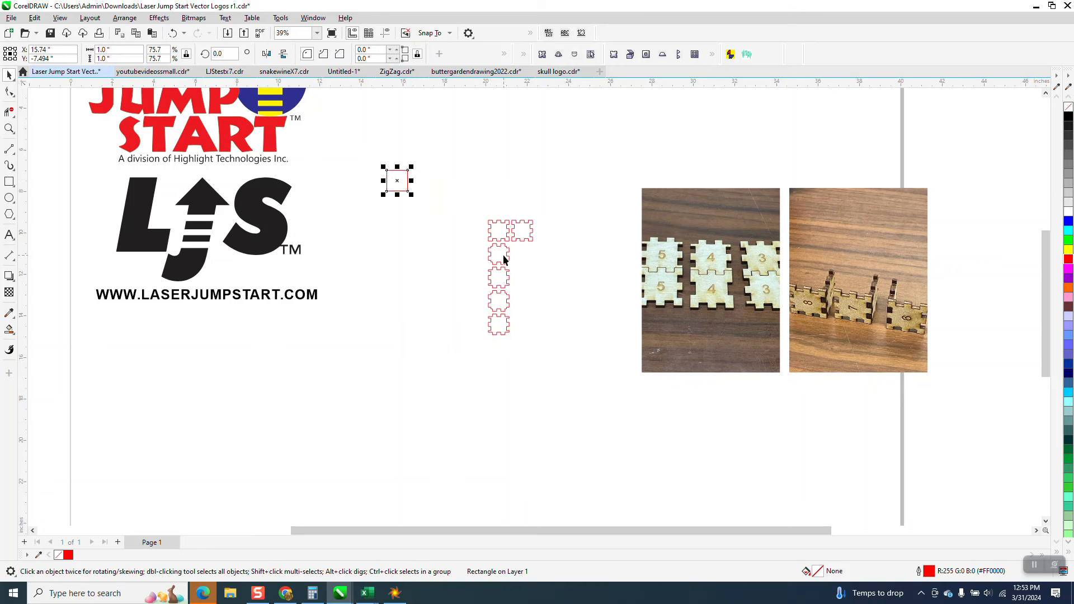
pyautogui.moveTo(505, 277); pyautogui.dragTo(533, 260)
pyautogui.moveTo(486, 217); pyautogui.dragTo(522, 338)
pyautogui.press('Delete')
# Position the pulled-out part directly below the other one so that their tabs interlock along the shared edge.
pyautogui.moveTo(522, 261); pyautogui.dragTo(524, 252)
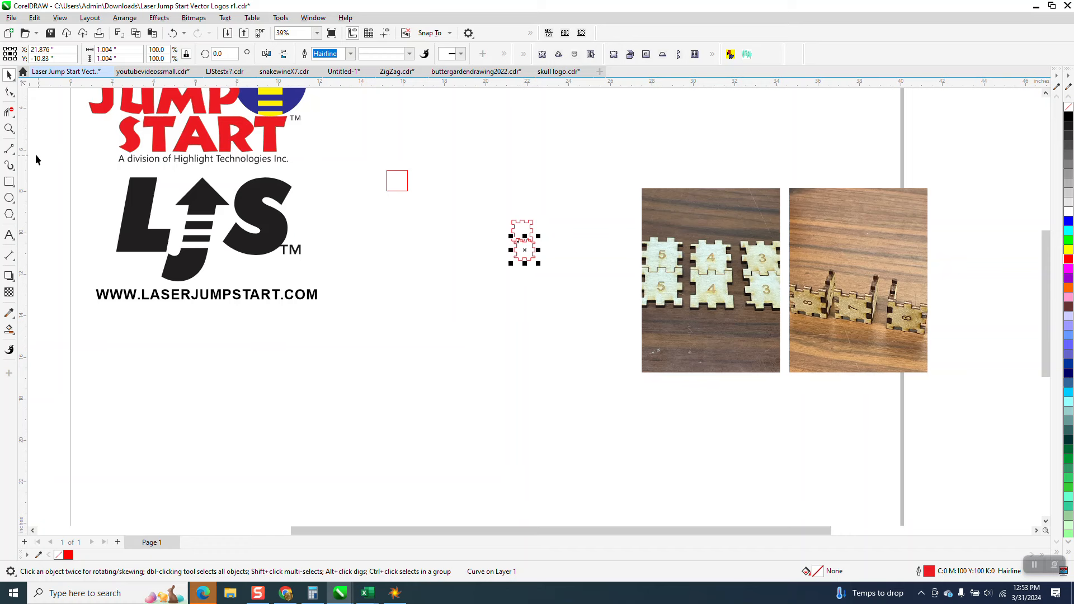
pyautogui.click(9, 129)
pyautogui.moveTo(487, 201); pyautogui.dragTo(625, 297)
pyautogui.click(9, 74)
pyautogui.moveTo(423, 269); pyautogui.dragTo(480, 297)
pyautogui.click(8, 128)
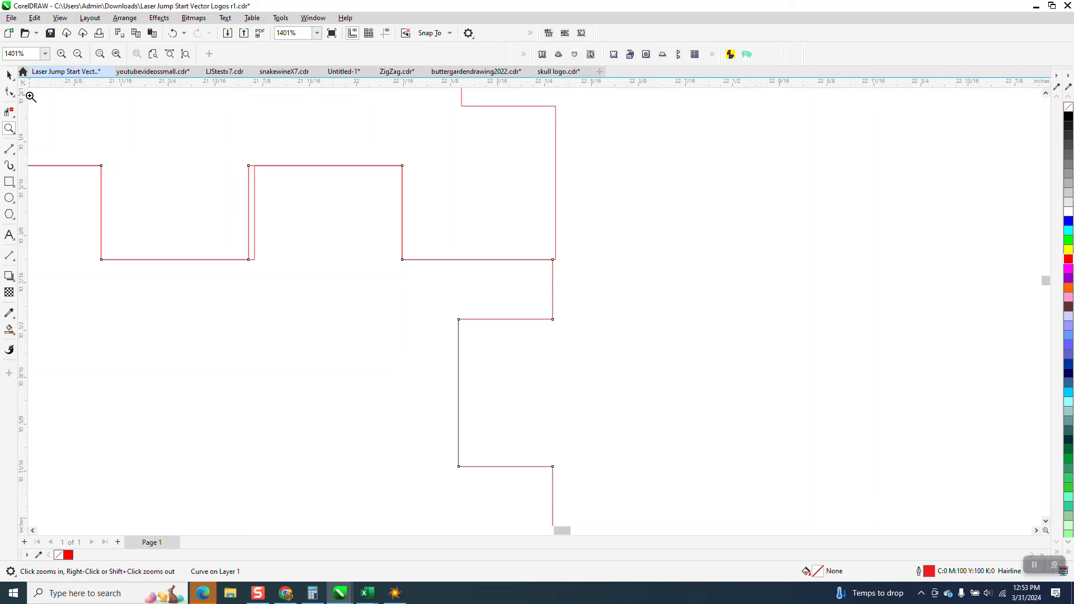
pyautogui.click(9, 75)
pyautogui.moveTo(341, 261); pyautogui.dragTo(341, 283)
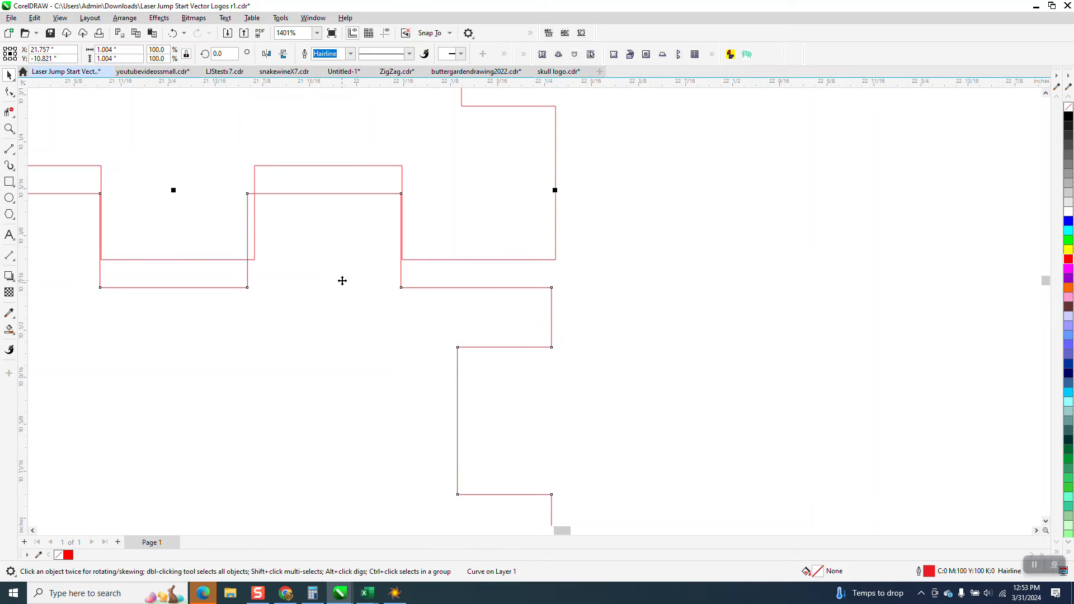
pyautogui.moveTo(401, 194); pyautogui.dragTo(403, 169)
# Move the 1-inch square to the right of the two interlocked parts.
pyautogui.scroll(-5, 378, 271)
pyautogui.scroll(-4, 369, 268)
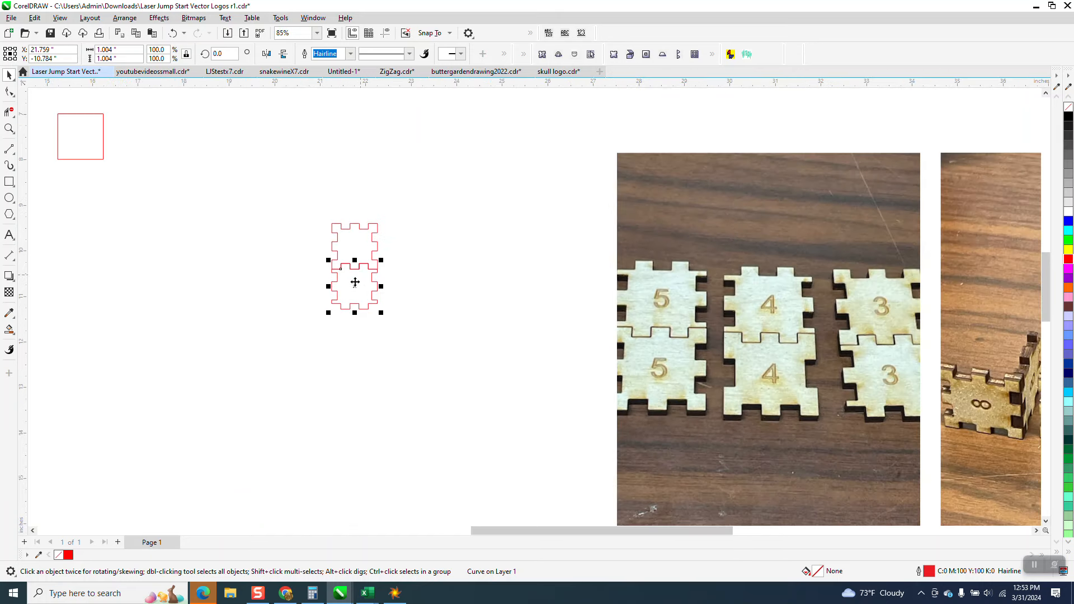
pyautogui.moveTo(72, 152); pyautogui.dragTo(417, 253)
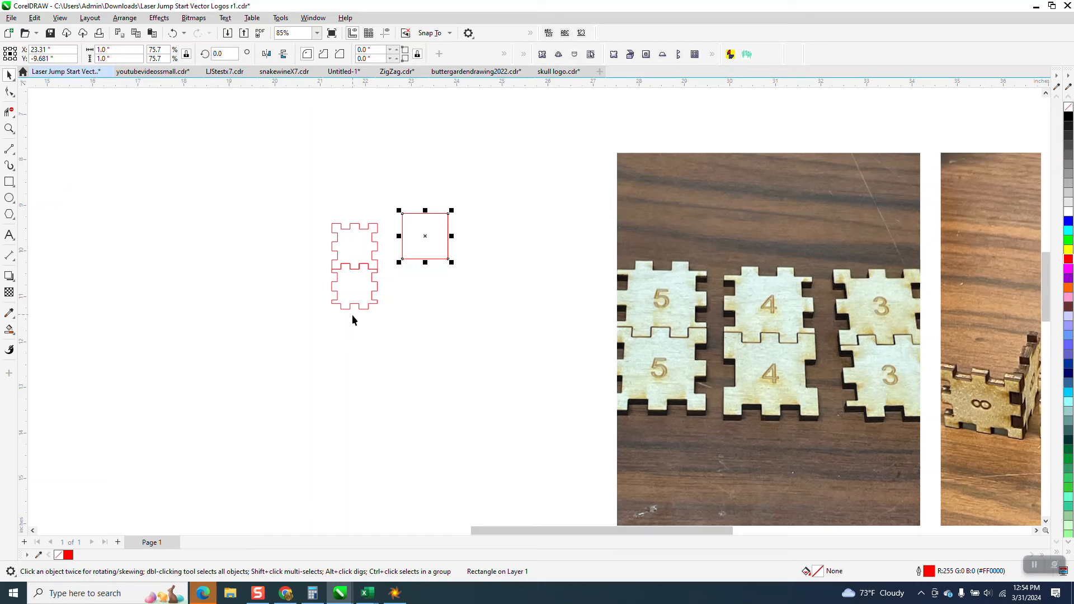
pyautogui.scroll(-1, 352, 319)
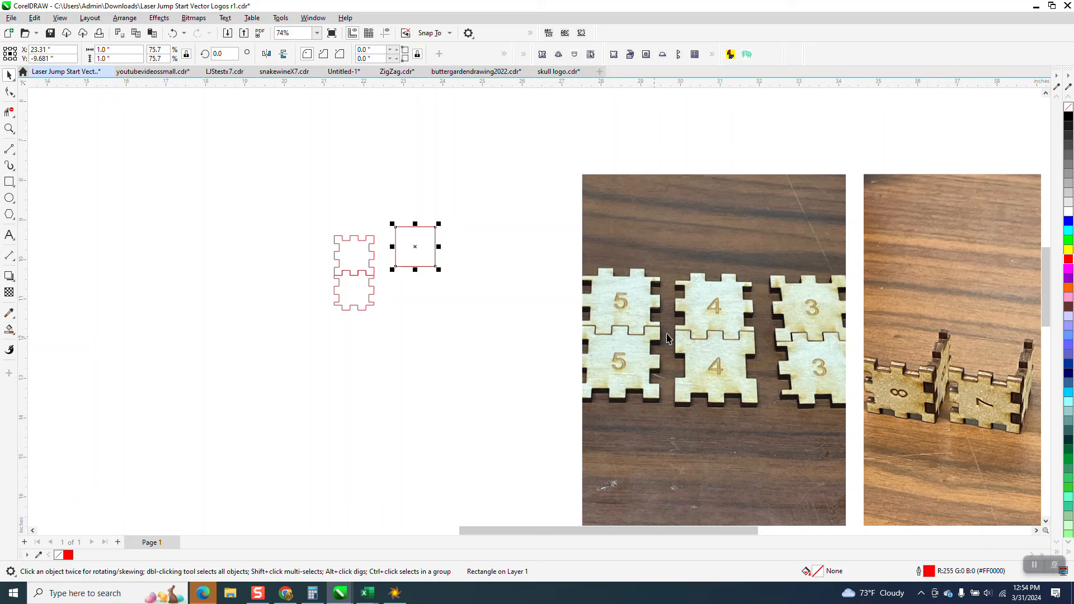
# Examine how tightly the tabs of the flat pieces numbered 5, 4 and 3 fit together in the first photo.
pyautogui.click(9, 128)
pyautogui.moveTo(614, 305); pyautogui.dragTo(856, 386)
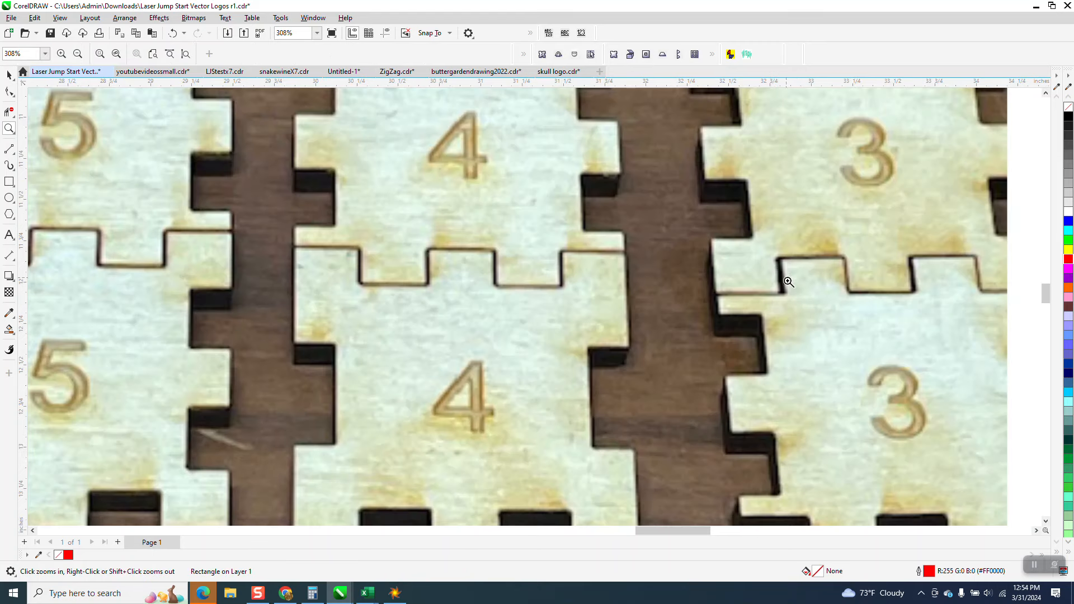
pyautogui.rightClick(499, 271)
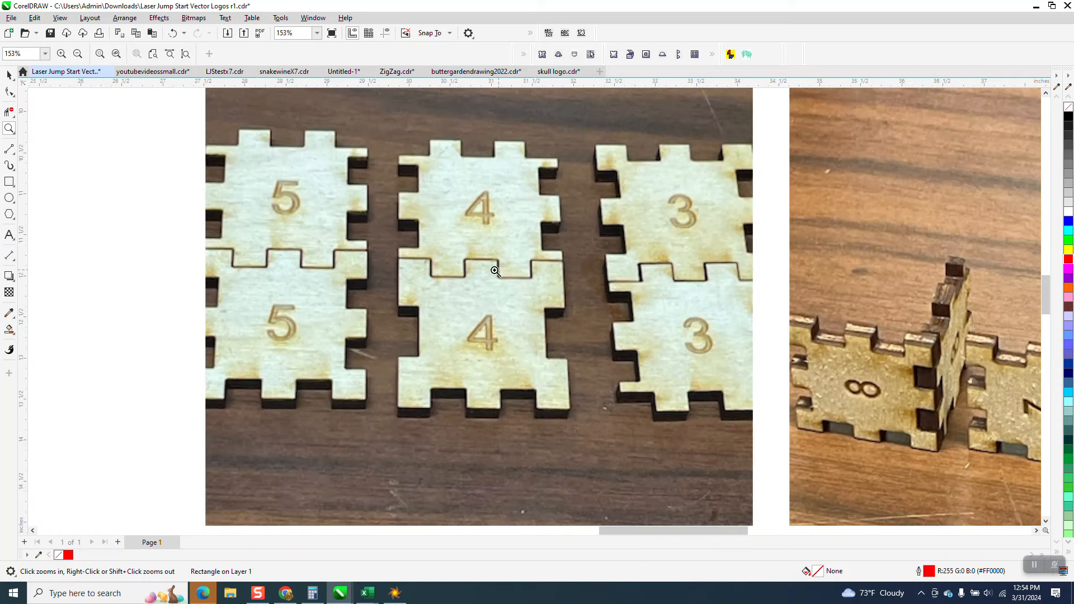
pyautogui.rightClick(459, 286)
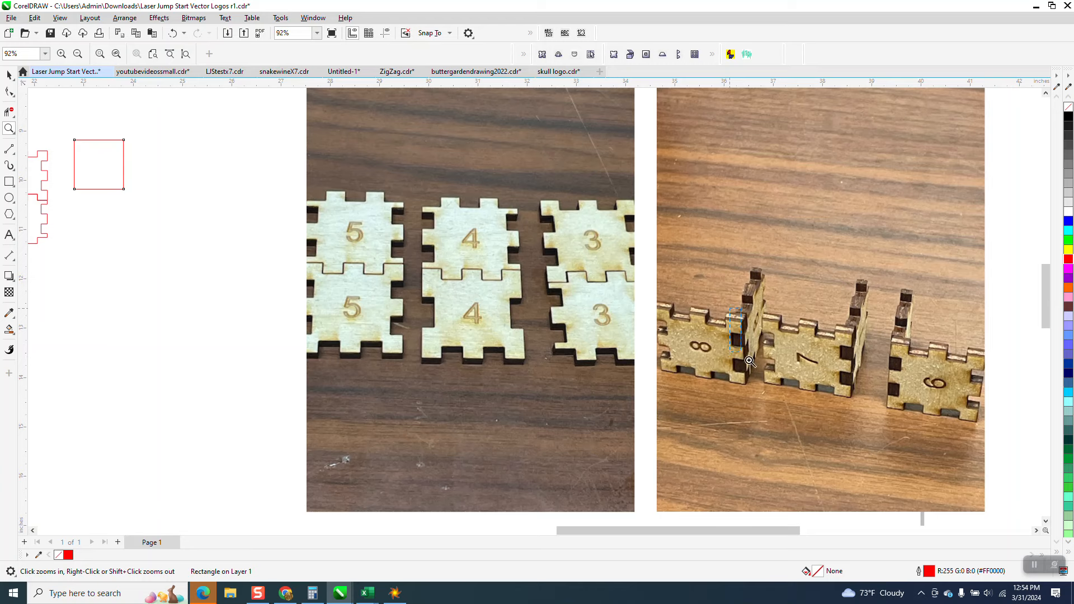
# Examine the corner tab joints of the standing pieces numbered 8, 7 and 6 in the second photo.
pyautogui.moveTo(732, 336); pyautogui.dragTo(767, 385)
pyautogui.scroll(-2, 485, 310)
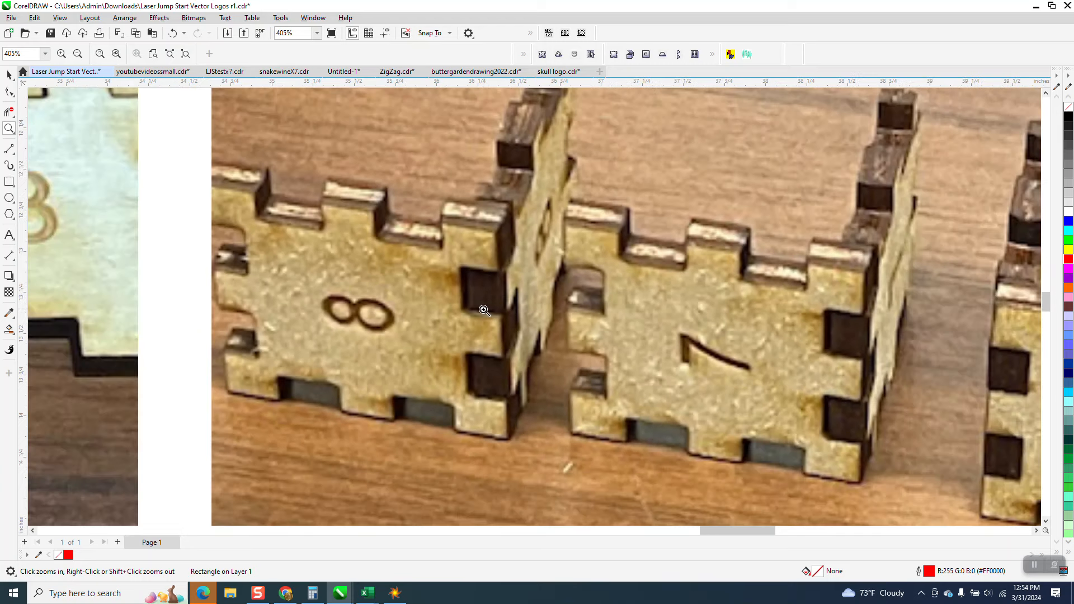
pyautogui.scroll(-2, 484, 310)
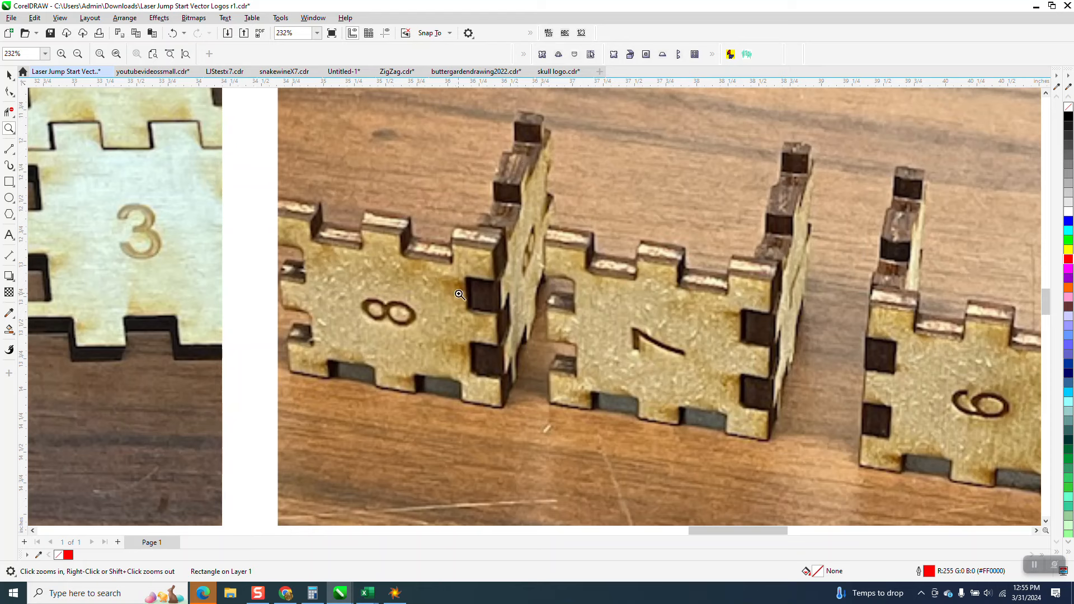
pyautogui.scroll(-1, 427, 279)
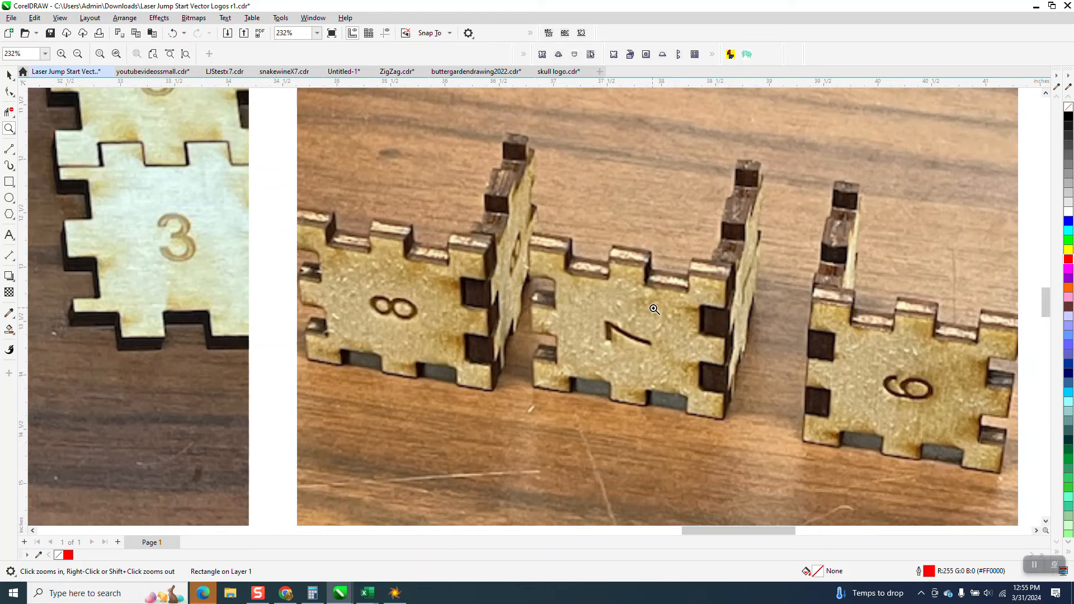
pyautogui.moveTo(701, 292); pyautogui.dragTo(770, 394)
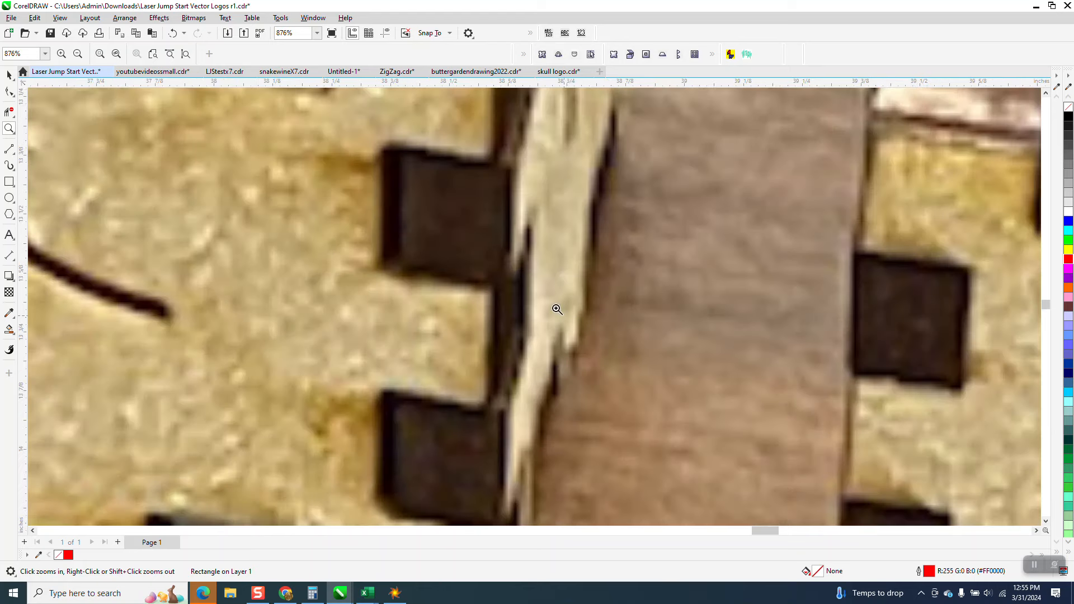
pyautogui.scroll(-2, 503, 263)
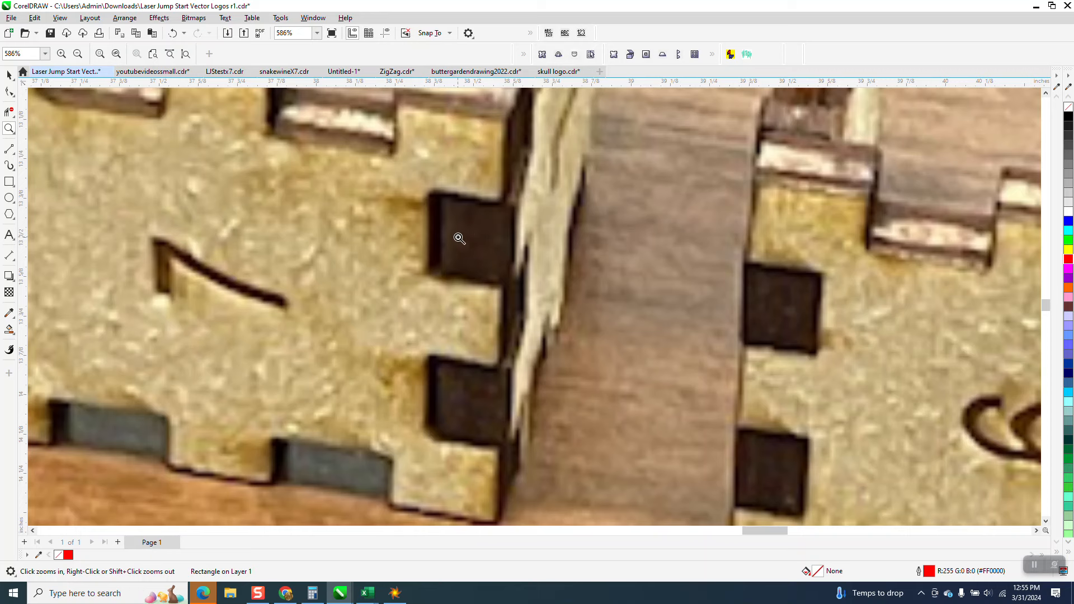
pyautogui.scroll(-3, 455, 235)
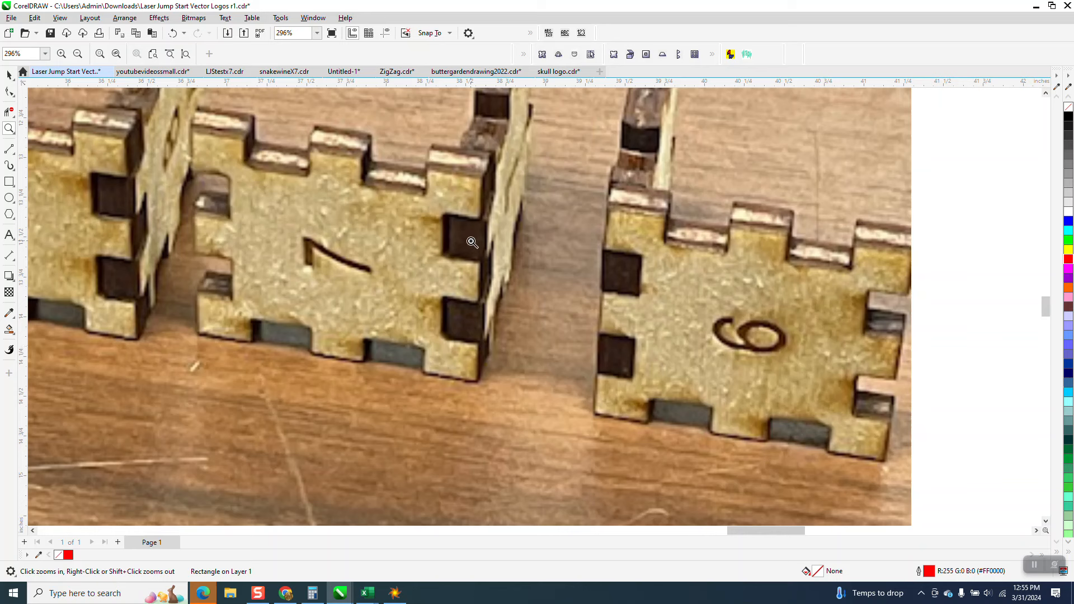
pyautogui.rightClick(530, 290)
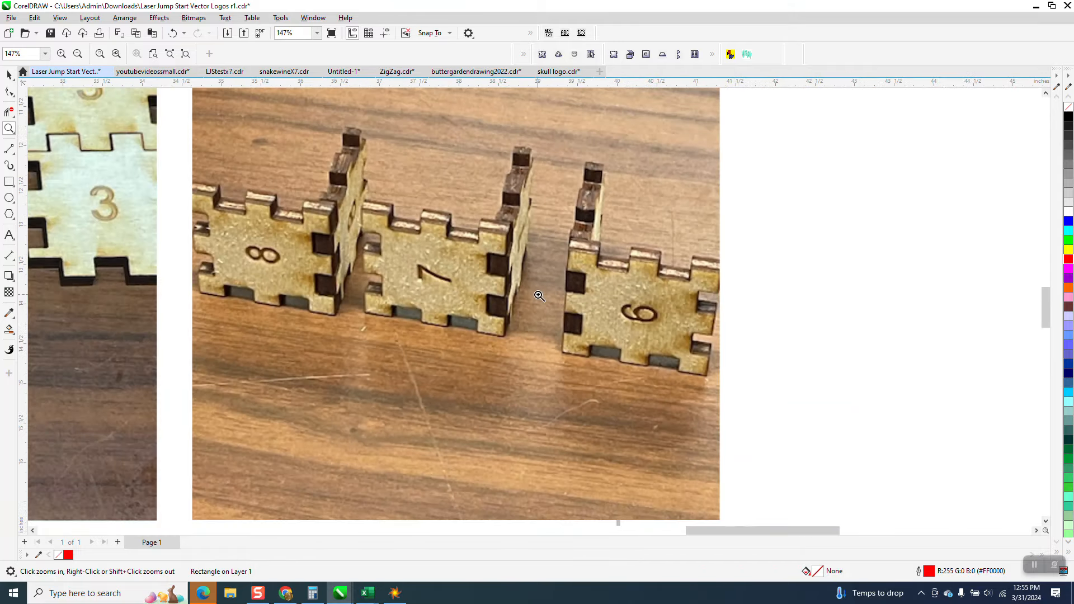
pyautogui.rightClick(539, 295)
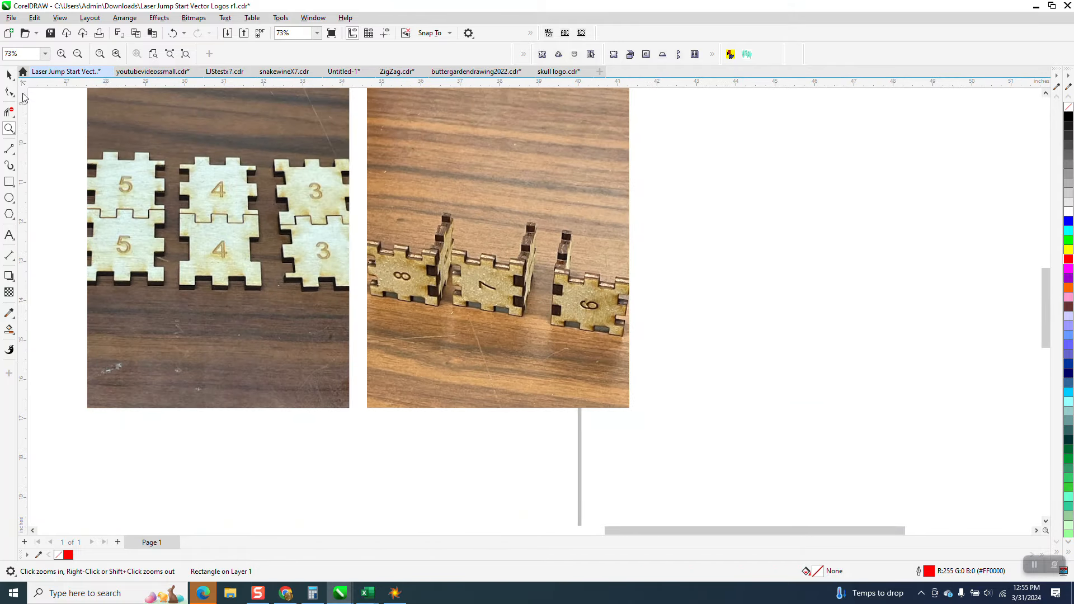
pyautogui.click(9, 74)
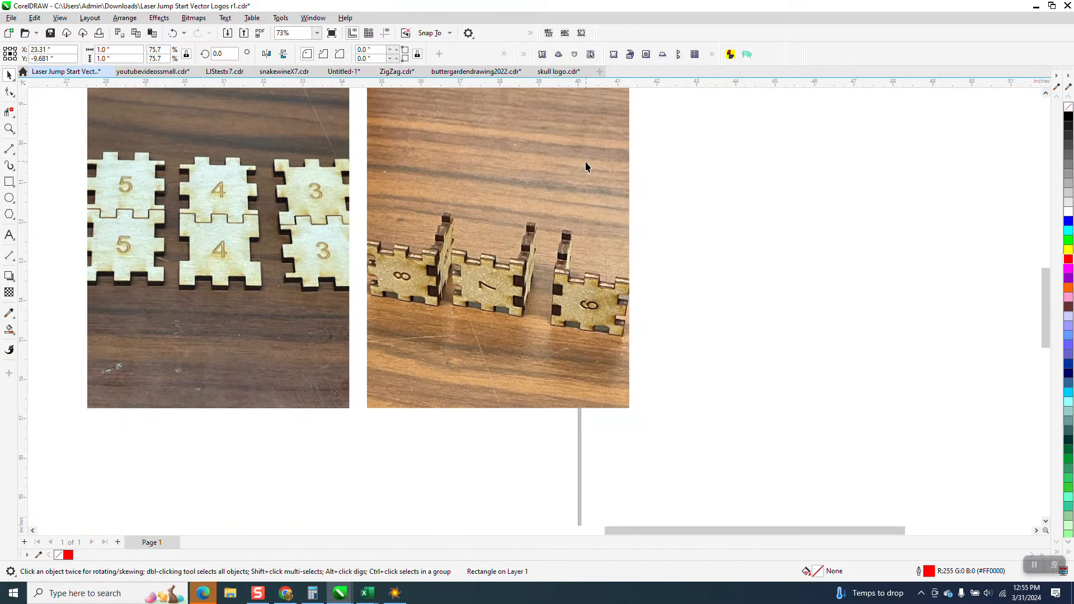
pyautogui.click(614, 55)
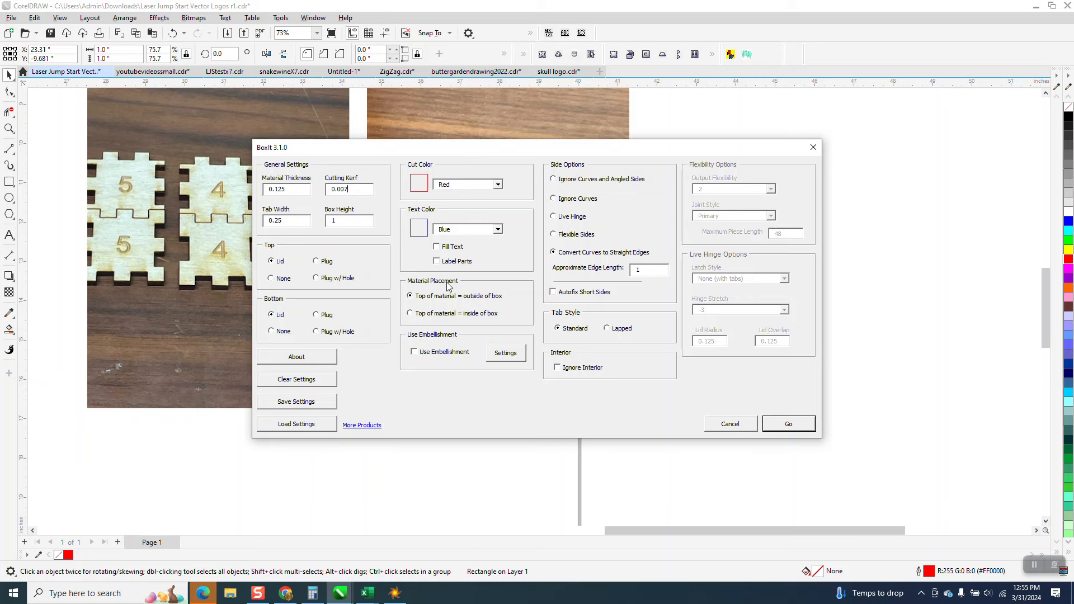
pyautogui.click(731, 424)
# Move the square past the page's right edge and generate another set of BoxIt parts with kerf 0.004 and tab width 0.25.
pyautogui.scroll(-3, 621, 364)
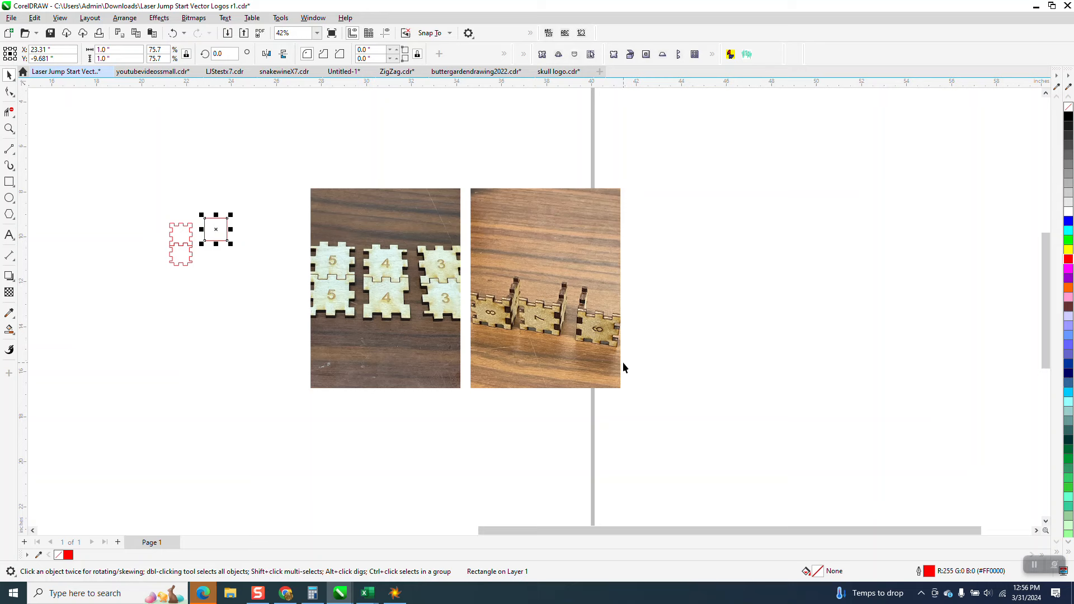
pyautogui.moveTo(219, 230); pyautogui.dragTo(702, 220)
pyautogui.click(615, 56)
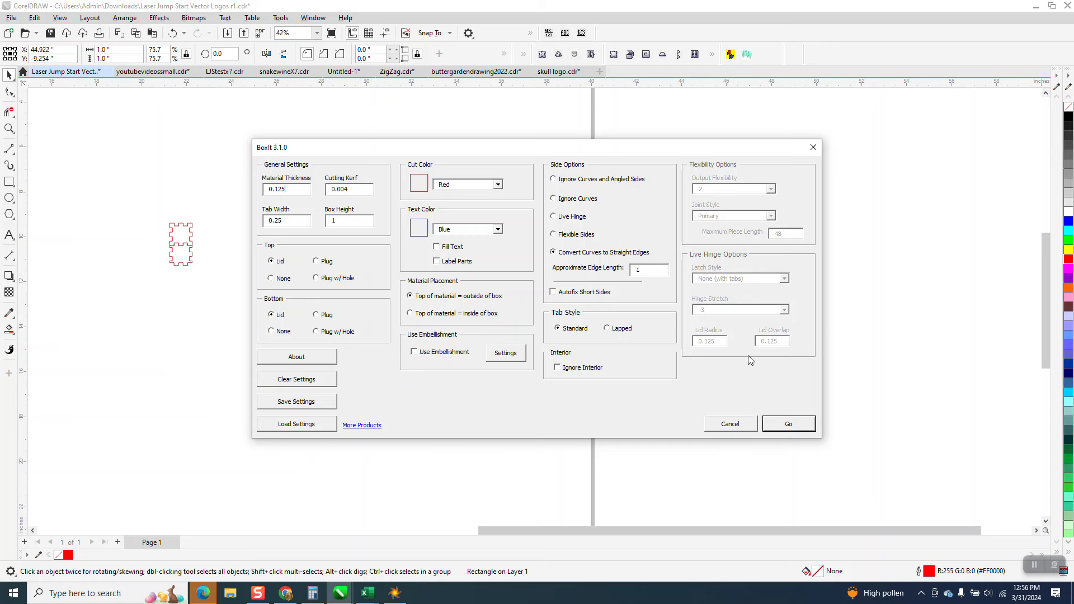
pyautogui.click(783, 423)
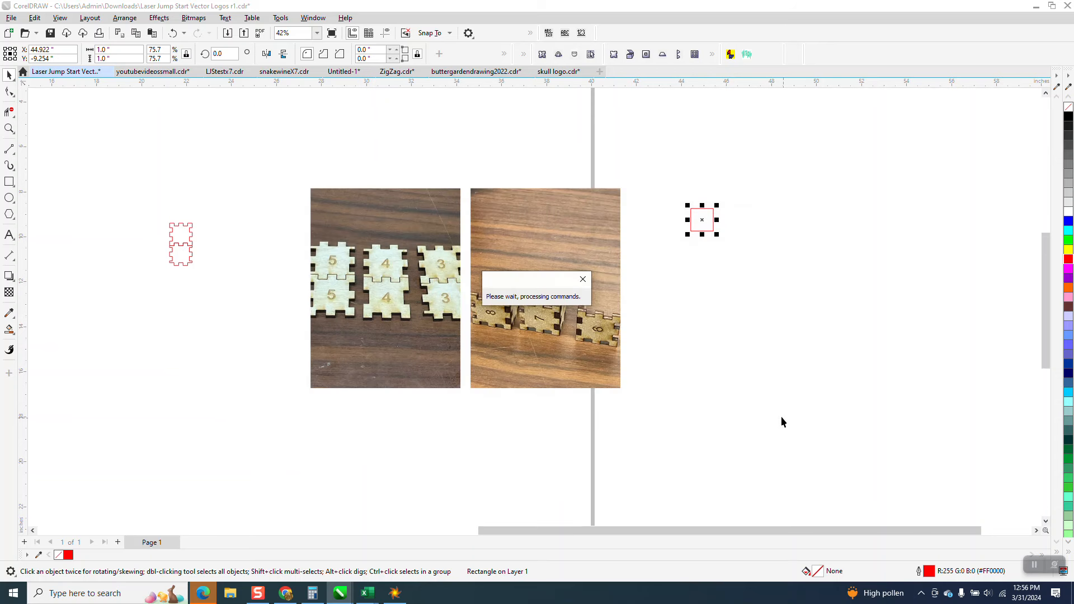
# Move the 1-inch square farther to the right of the latest set of parts.
pyautogui.click(699, 208)
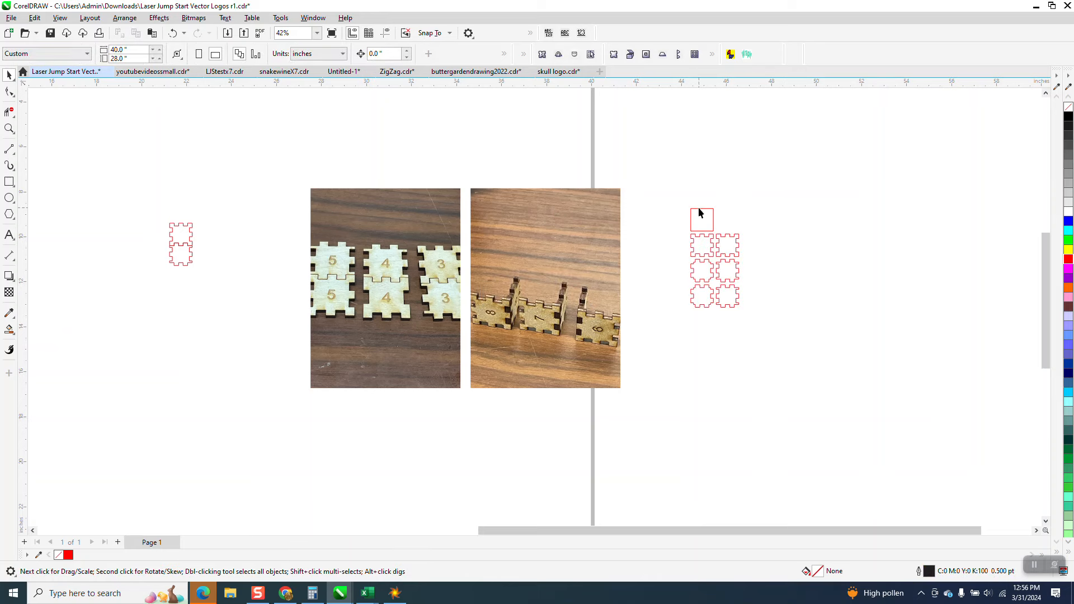
pyautogui.moveTo(707, 217); pyautogui.dragTo(803, 225)
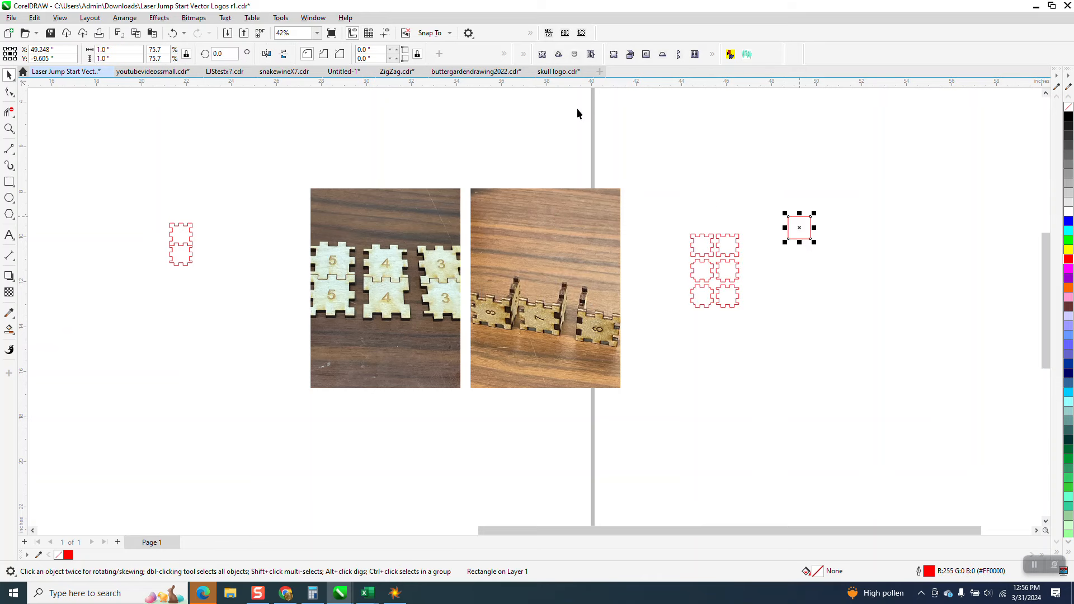
# Generate BoxIt parts from the square with tab width .125 and kerf 0.004, continuing despite the incompatible settings.
pyautogui.click(613, 55)
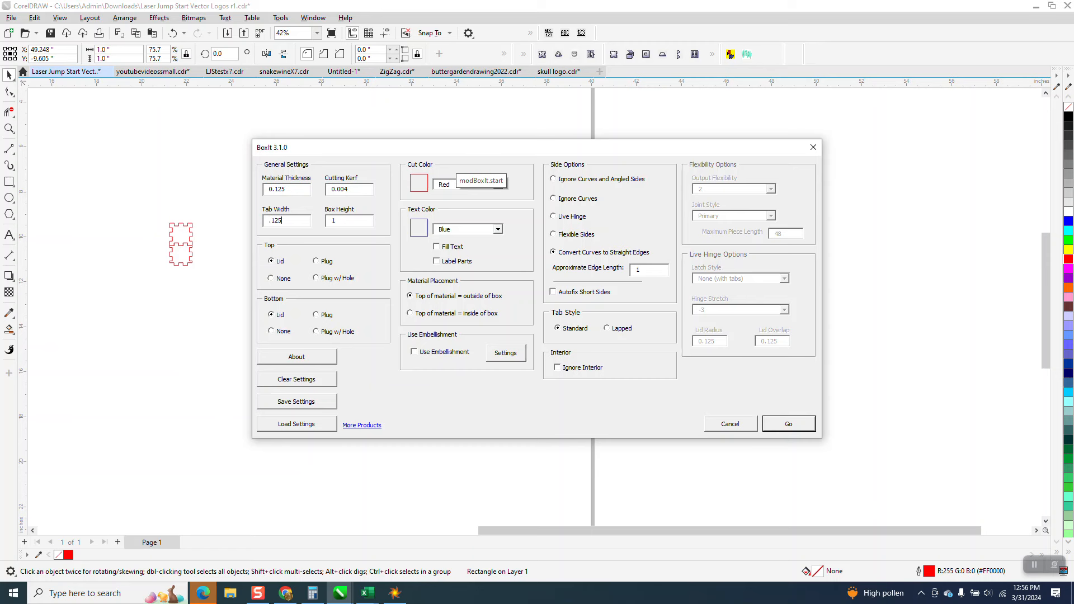
pyautogui.click(790, 425)
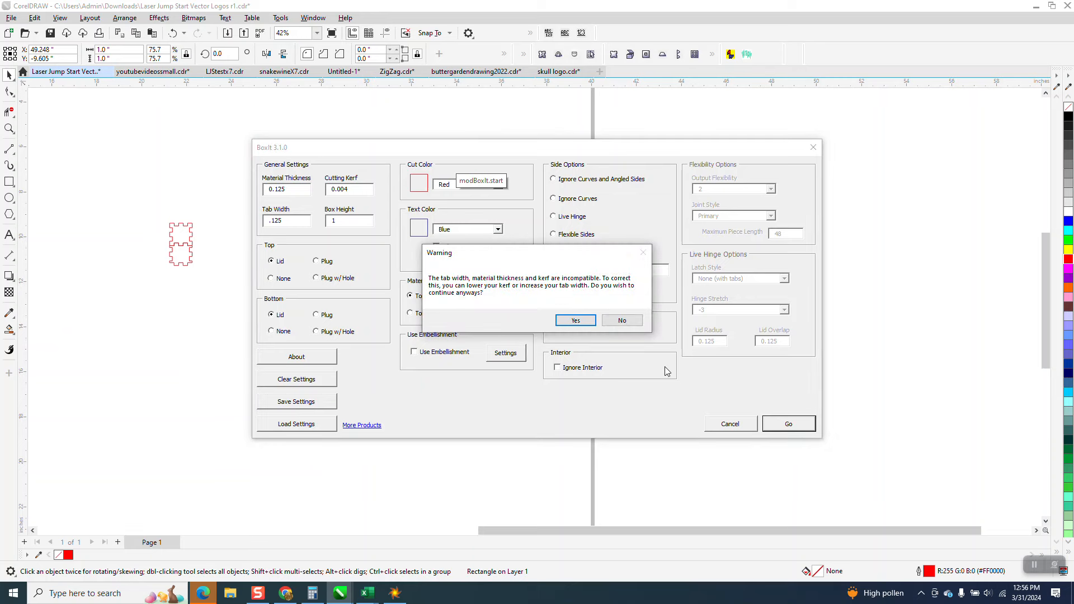
pyautogui.click(576, 321)
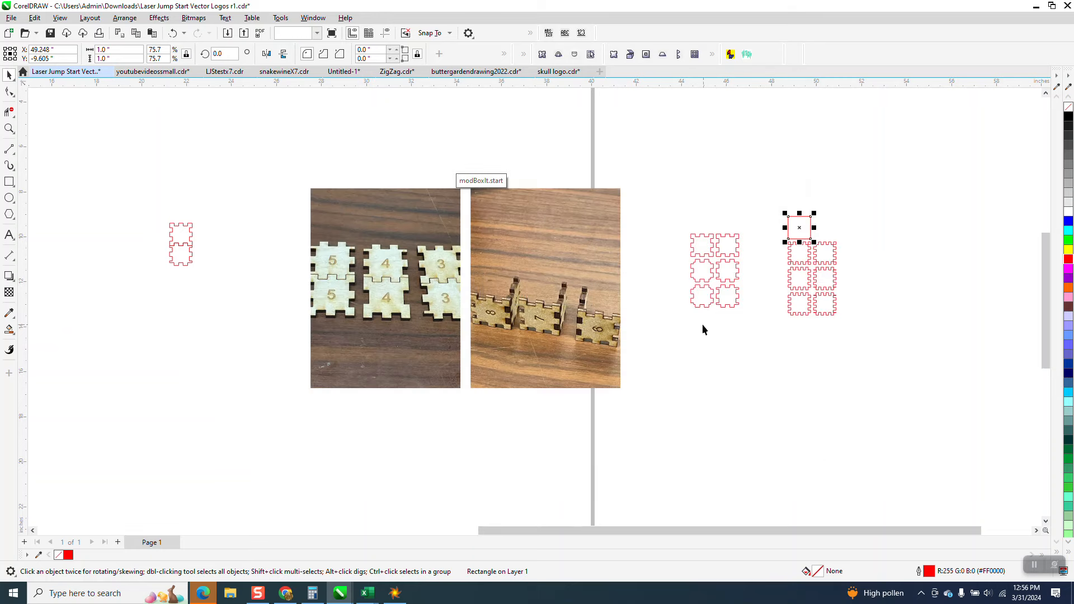
# Examine the corner notches of the newly generated 0.125 tab parts up close.
pyautogui.click(9, 128)
pyautogui.moveTo(786, 224); pyautogui.dragTo(841, 290)
pyautogui.moveTo(690, 237); pyautogui.dragTo(688, 239)
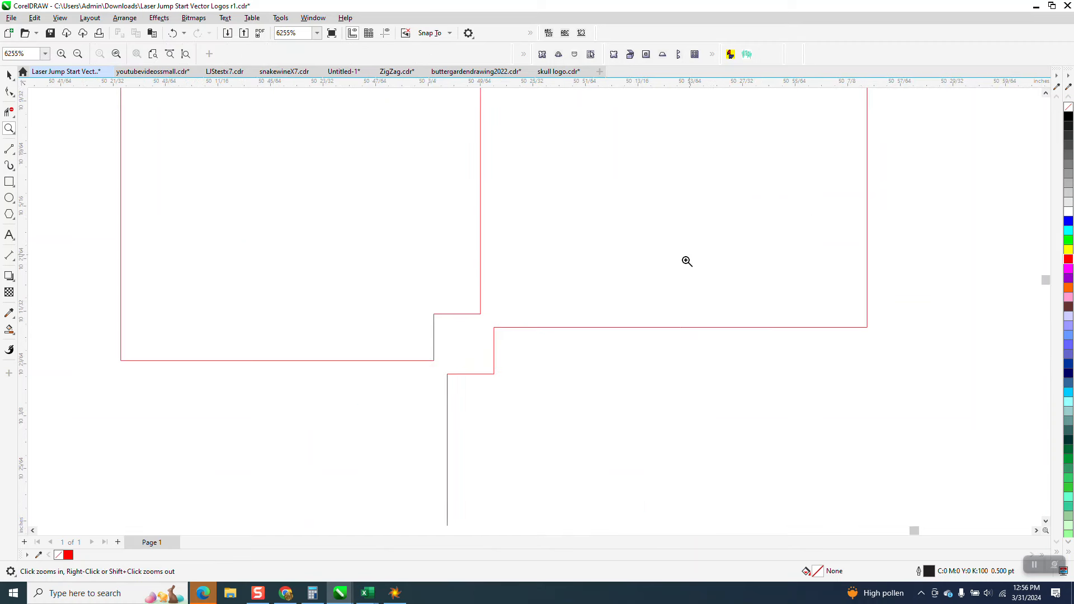
pyautogui.rightClick(546, 310)
pyautogui.rightClick(528, 323)
pyautogui.rightClick(529, 322)
pyautogui.rightClick(533, 315)
# Undo the BoxIt parts generated with the 0.125 tab width.
pyautogui.click(174, 34)
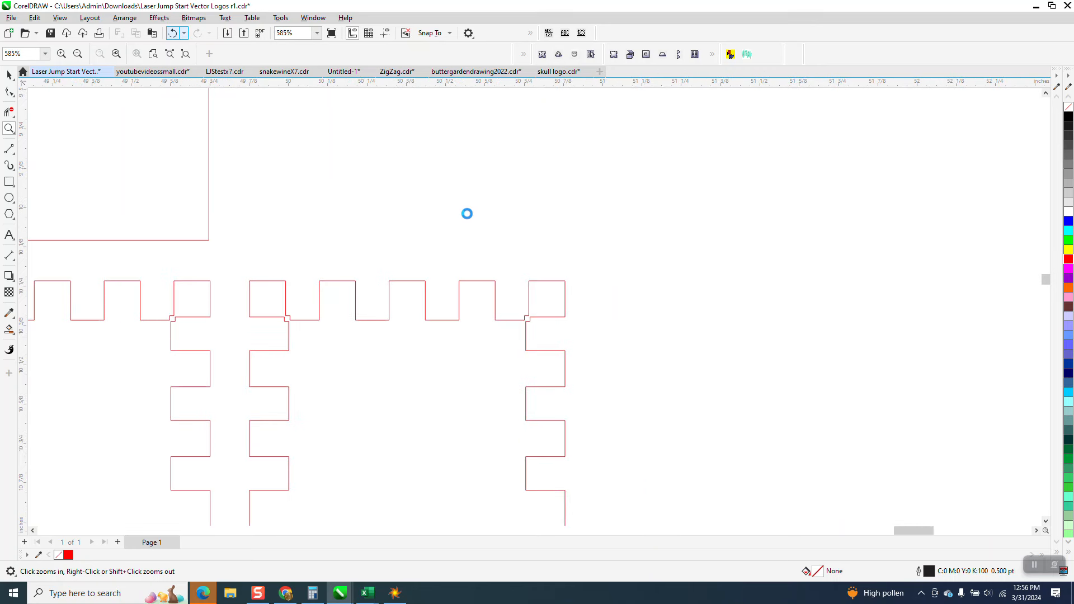
pyautogui.rightClick(563, 286)
pyautogui.rightClick(568, 287)
pyautogui.rightClick(567, 286)
pyautogui.rightClick(567, 288)
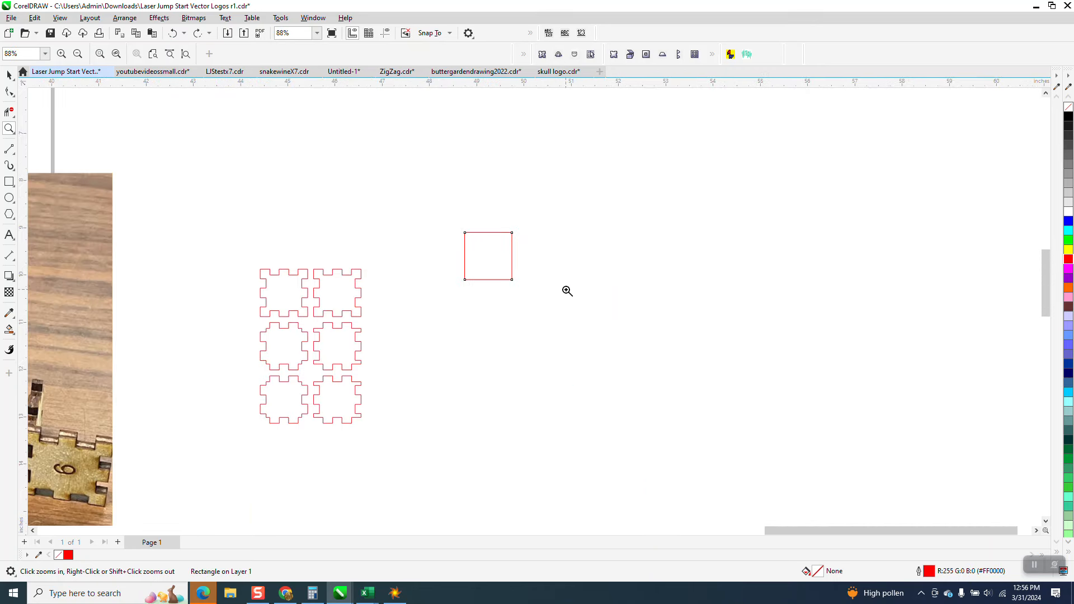
pyautogui.rightClick(565, 290)
pyautogui.rightClick(566, 291)
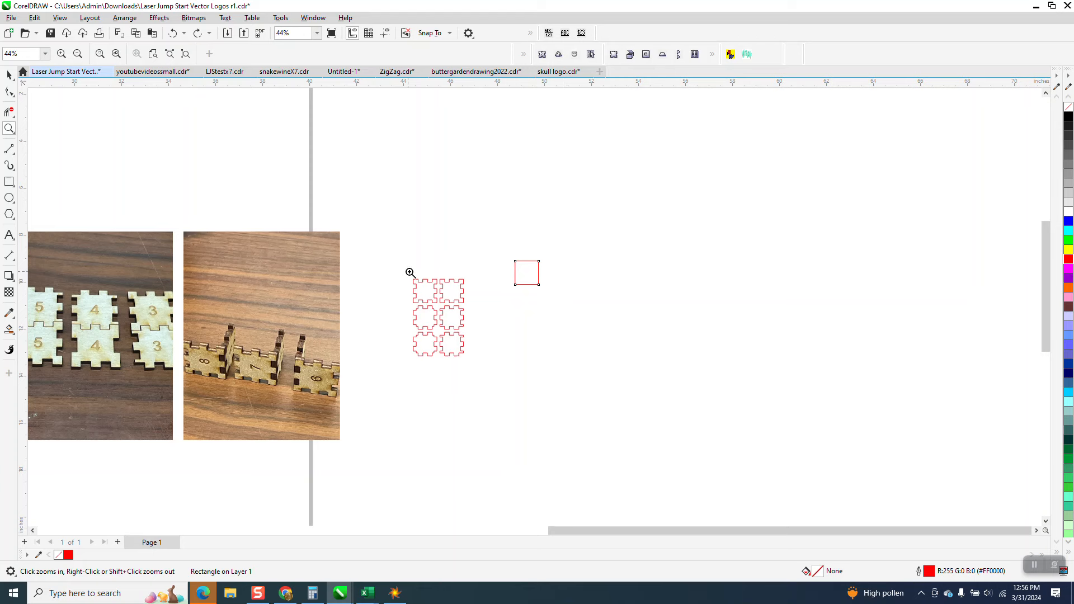
pyautogui.rightClick(435, 291)
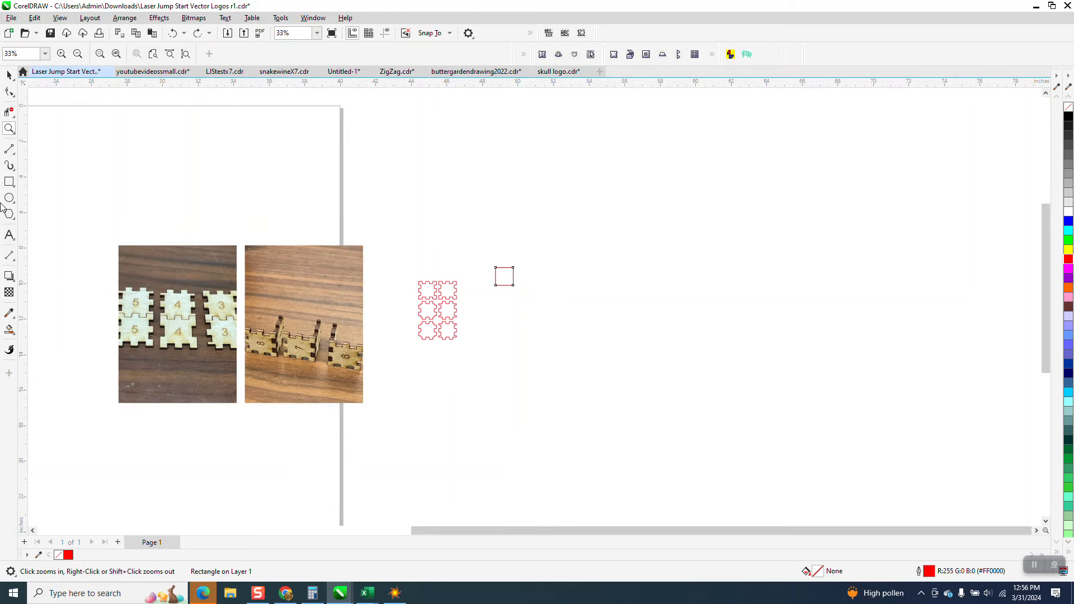
# Draw a square about 5.48 inches wide in the empty area beyond the 1-inch square and convert it to curves.
pyautogui.click(14, 189)
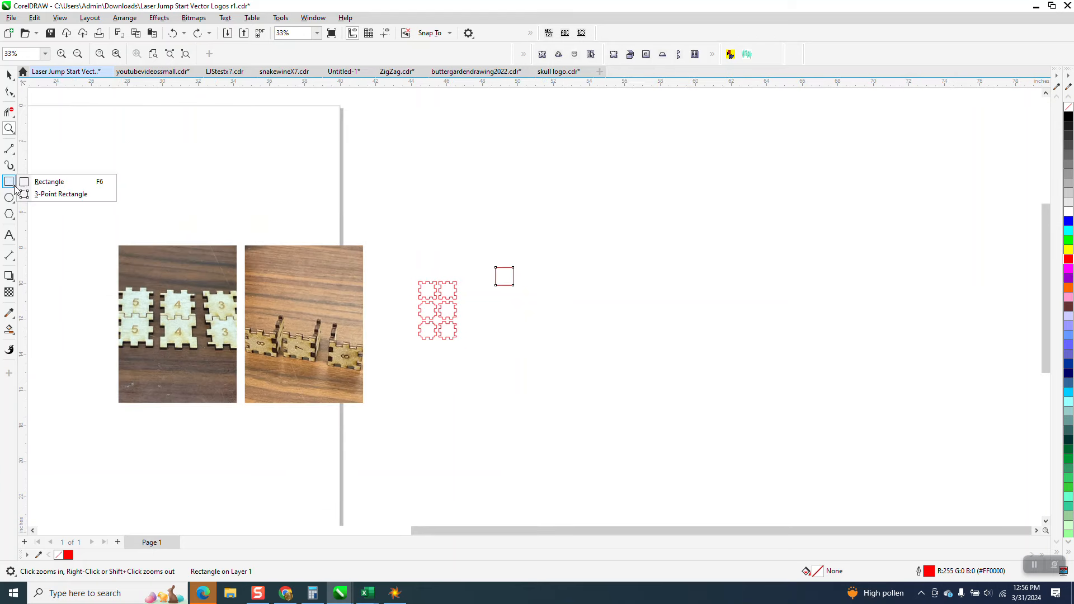
pyautogui.click(50, 182)
pyautogui.moveTo(759, 258); pyautogui.dragTo(695, 355)
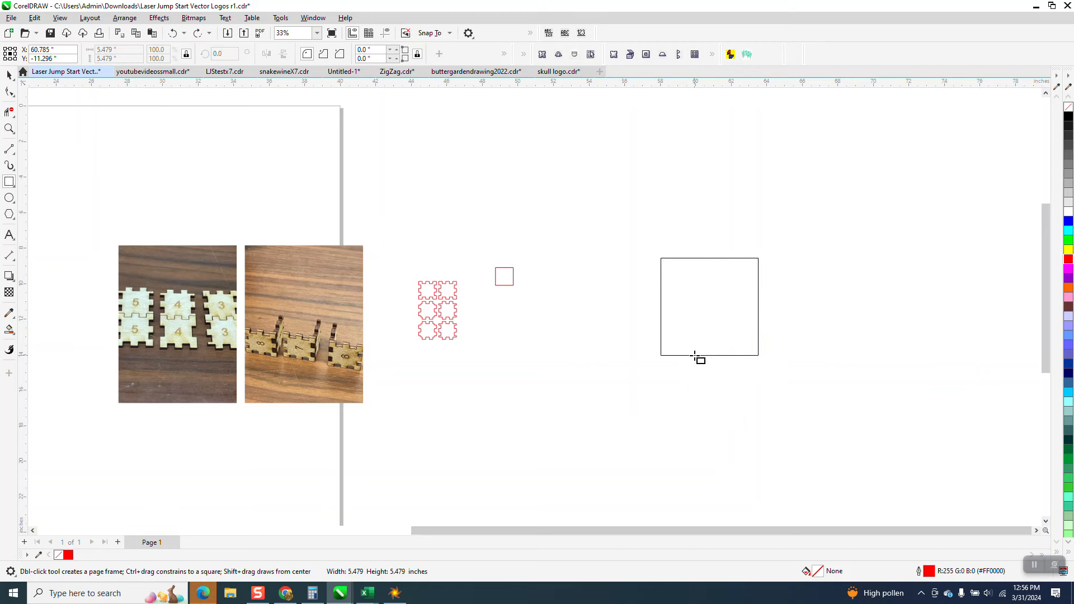
pyautogui.click(124, 18)
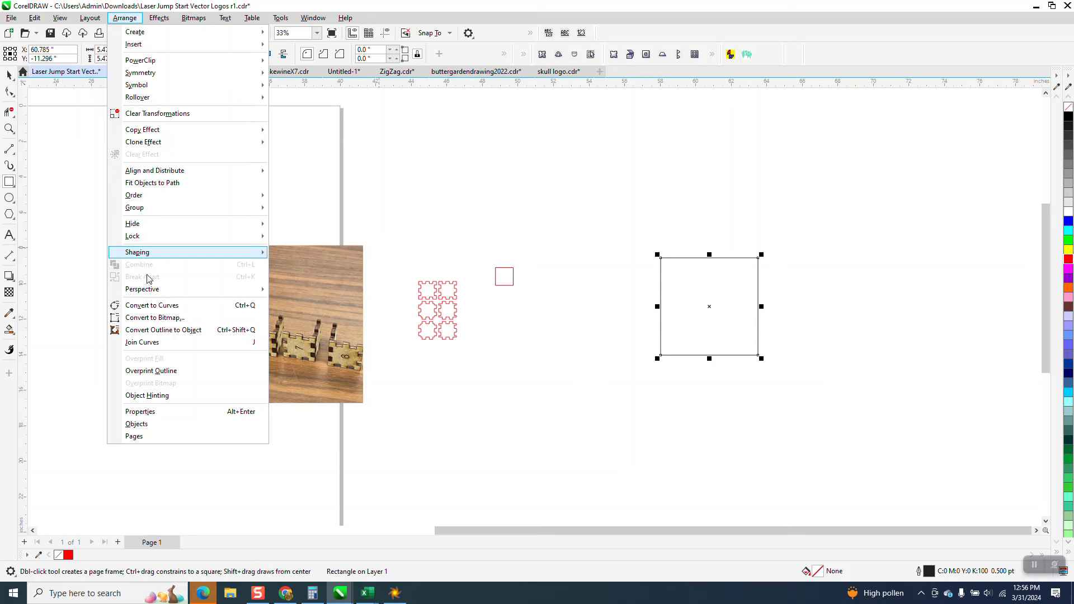
pyautogui.click(168, 305)
# Set the document's nudge distance to .125 inches.
pyautogui.click(10, 93)
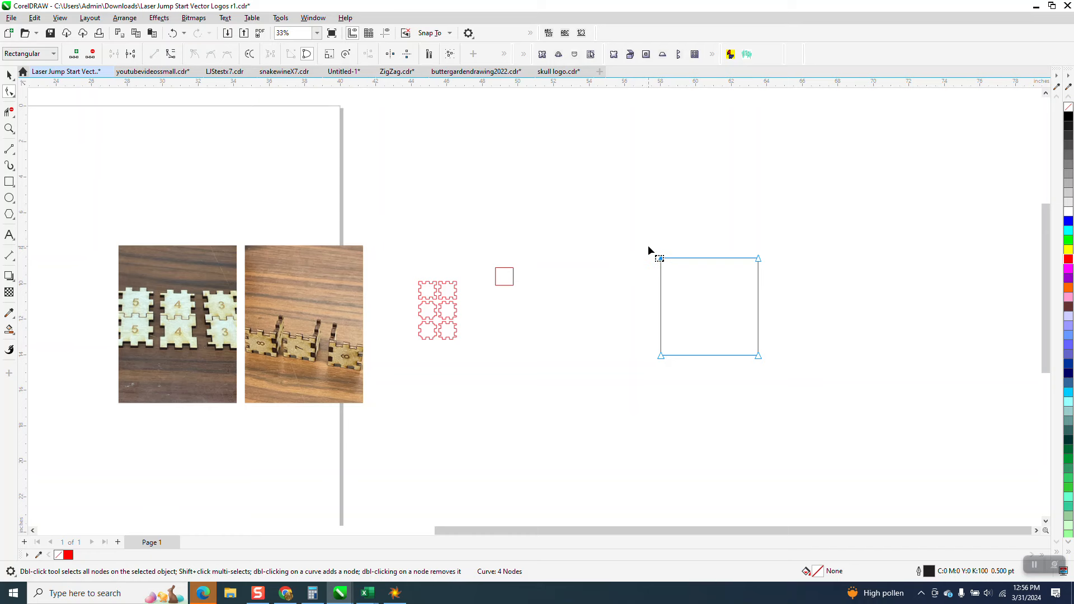
pyautogui.click(9, 75)
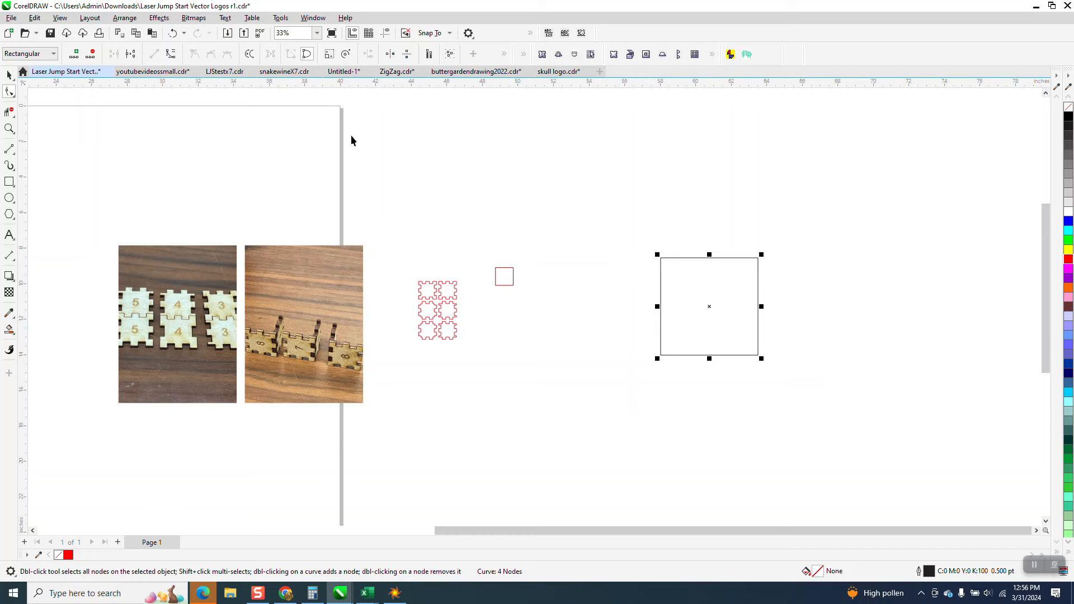
pyautogui.click(392, 101)
pyautogui.moveTo(384, 54); pyautogui.dragTo(361, 66)
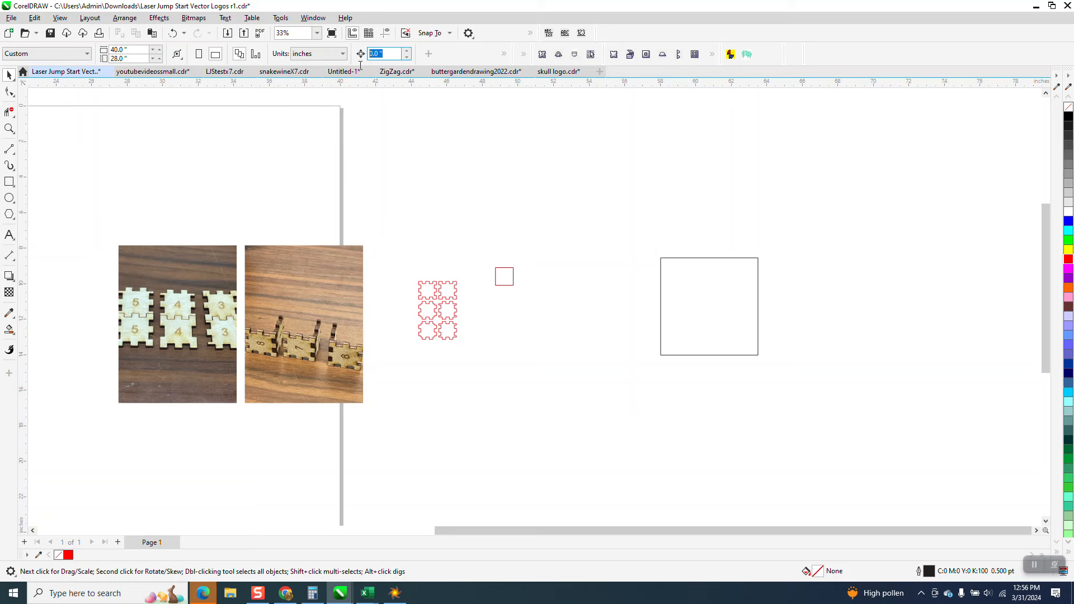
pyautogui.write('.125')
pyautogui.press('Return')
# Nudge the large square's two top corner nodes inward by equal amounts to form a symmetrical trapezoid.
pyautogui.click(9, 91)
pyautogui.click(663, 258)
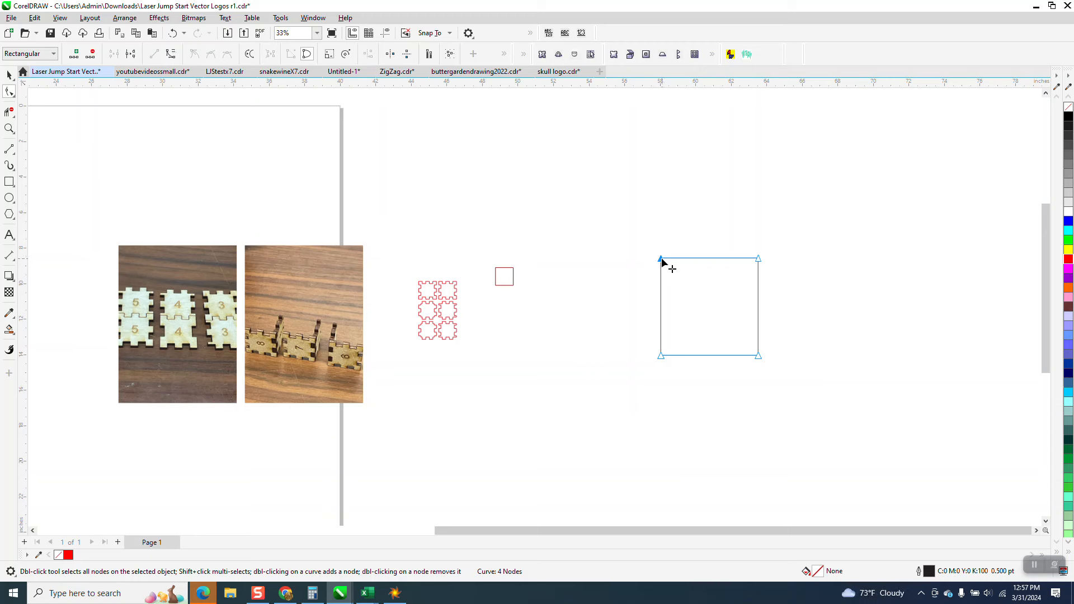
pyautogui.press('Right')
pyautogui.press('Right')
pyautogui.press('Right')
pyautogui.click(758, 258)
pyautogui.moveTo(758, 259); pyautogui.dragTo(752, 266)
pyautogui.press('Left')
pyautogui.press('Left')
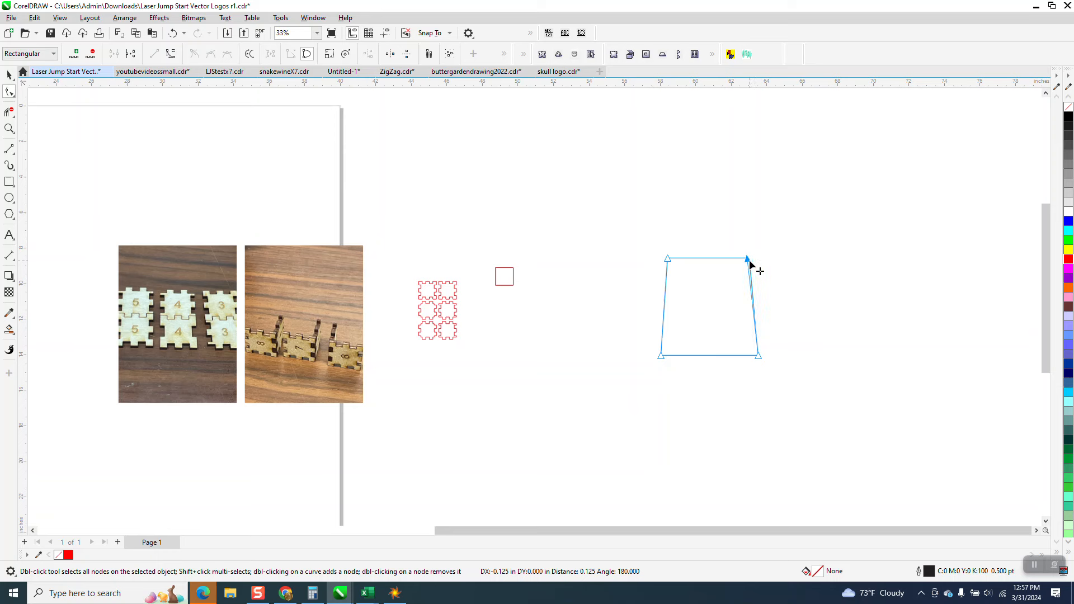
pyautogui.click(668, 259)
pyautogui.press('Right')
pyautogui.press('Right')
pyautogui.click(11, 76)
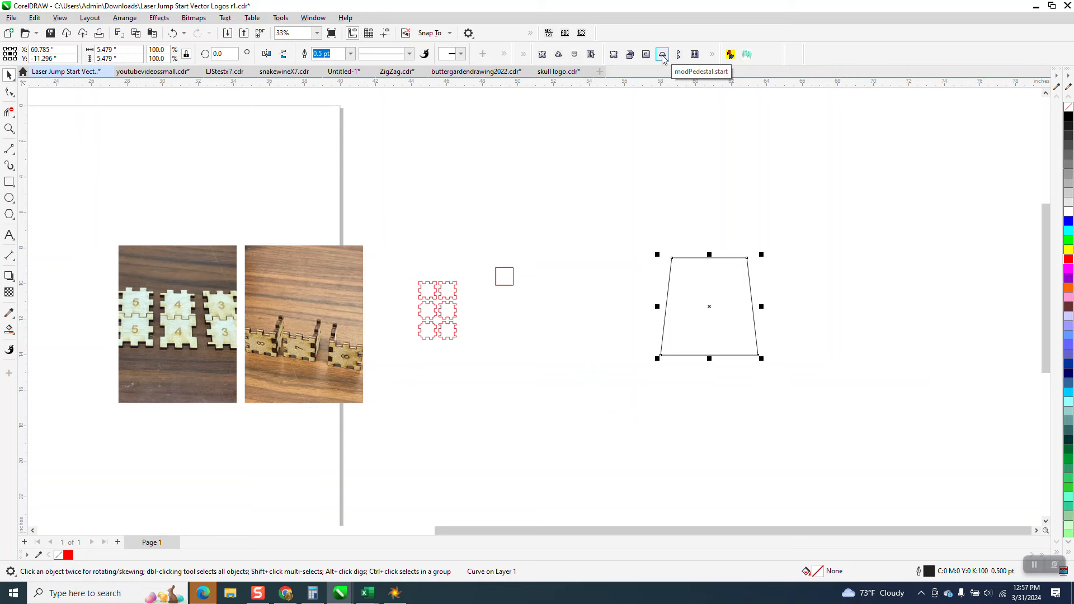
# Generate BoxIt parts from the trapezoid with tab width 0.25 and kerf 0.004, and select the shortest side panel.
pyautogui.click(613, 54)
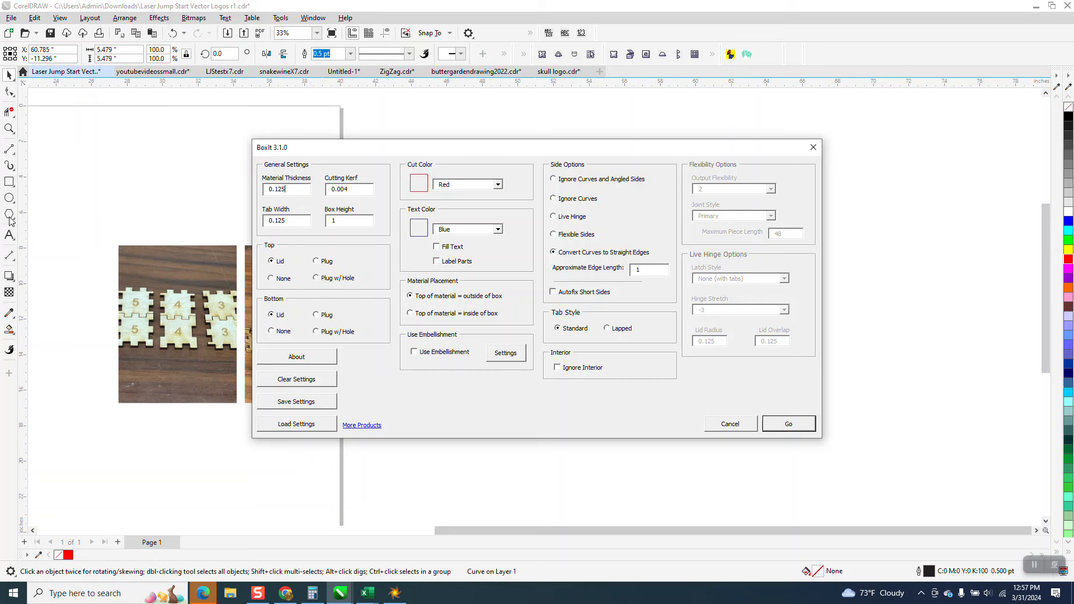
pyautogui.press('Tab')
pyautogui.write('.2')
pyautogui.click(784, 421)
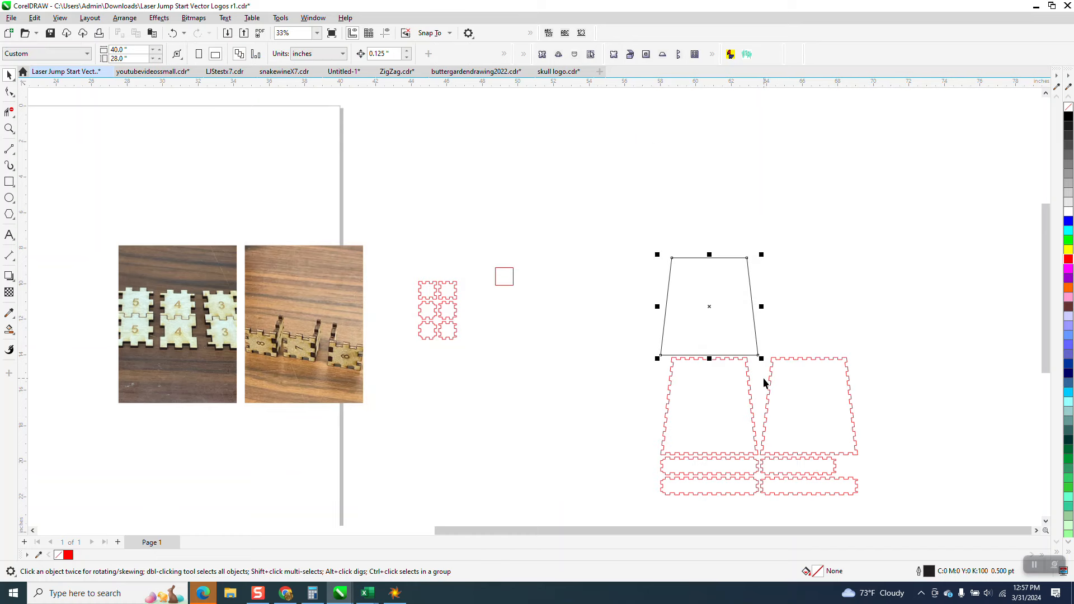
pyautogui.click(817, 471)
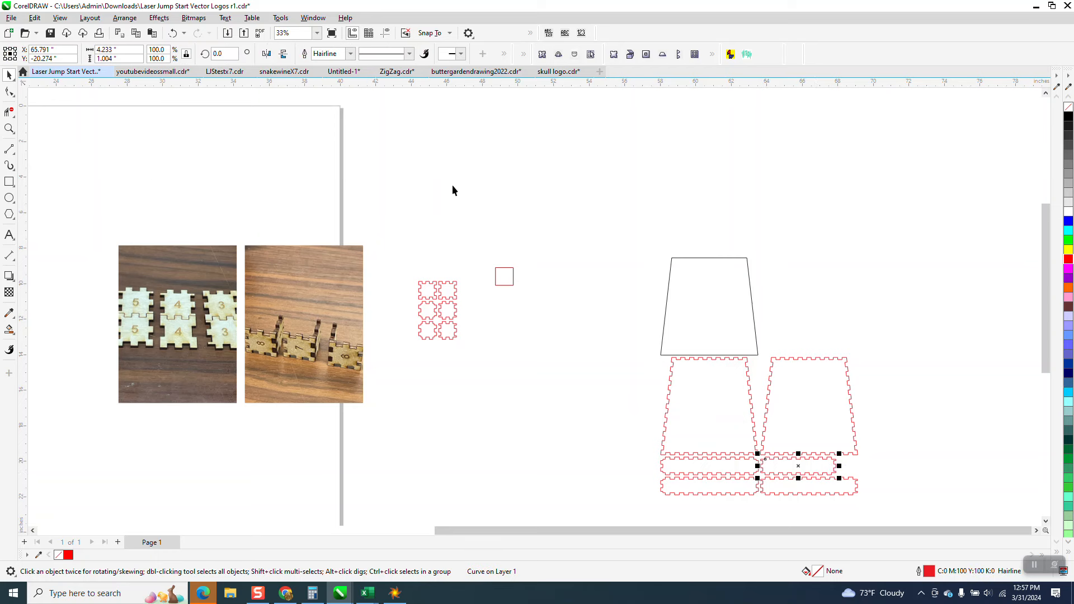
# Move the trapezoid up and to the left of its parts and generate a second BoxIt set with box height 3.
pyautogui.moveTo(680, 258); pyautogui.dragTo(554, 124)
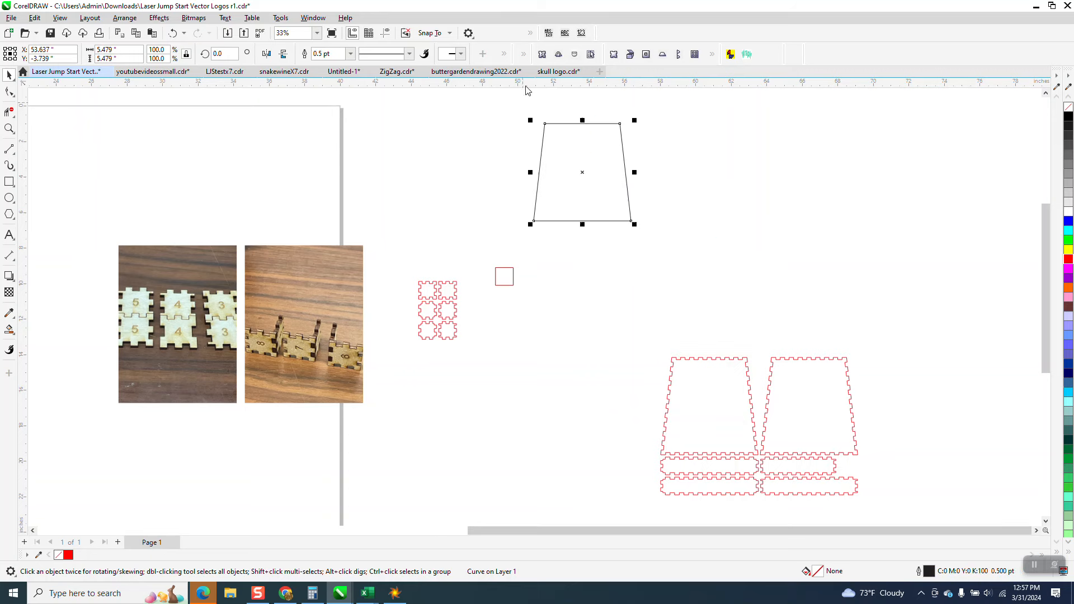
pyautogui.click(615, 56)
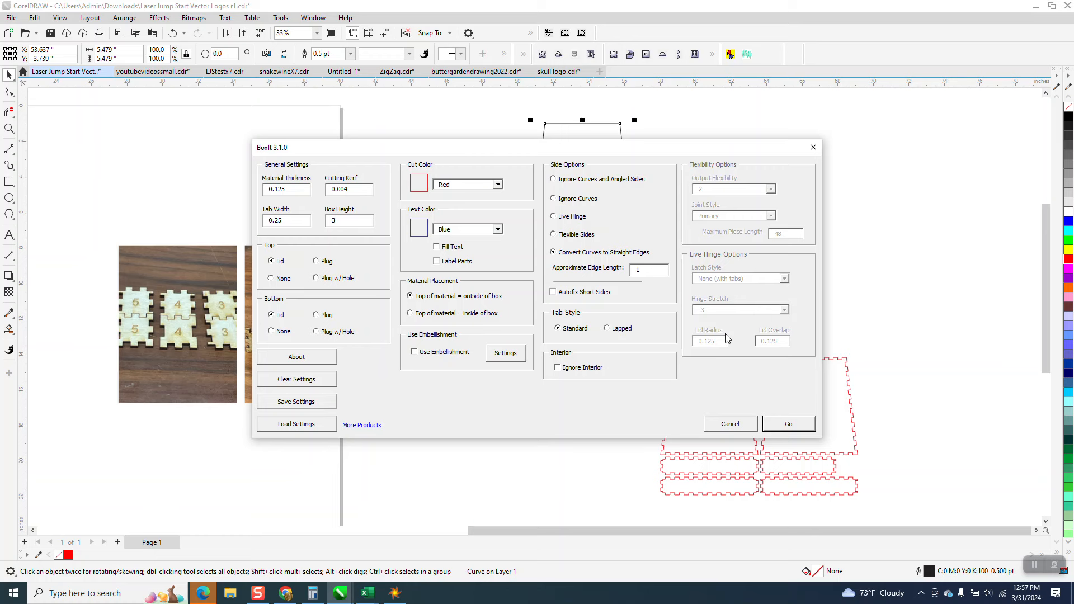
pyautogui.click(771, 423)
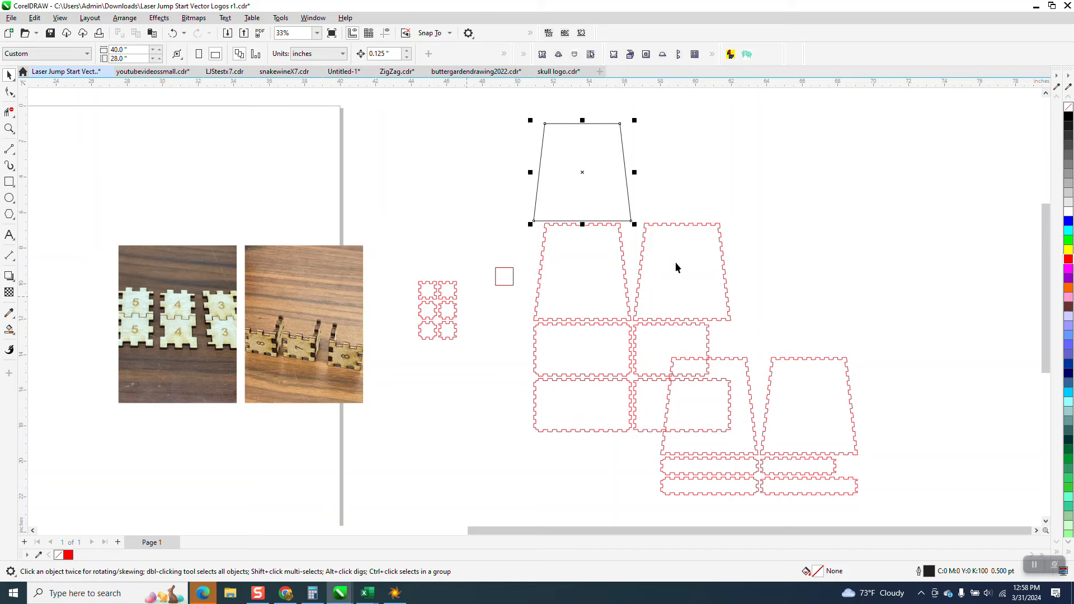
# Move one new trapezoid panel and the shortest side panel to clear space above, and draw a rectangle across their facing tabs.
pyautogui.moveTo(683, 293); pyautogui.dragTo(774, 231)
pyautogui.moveTo(708, 335); pyautogui.dragTo(808, 108)
pyautogui.click(9, 128)
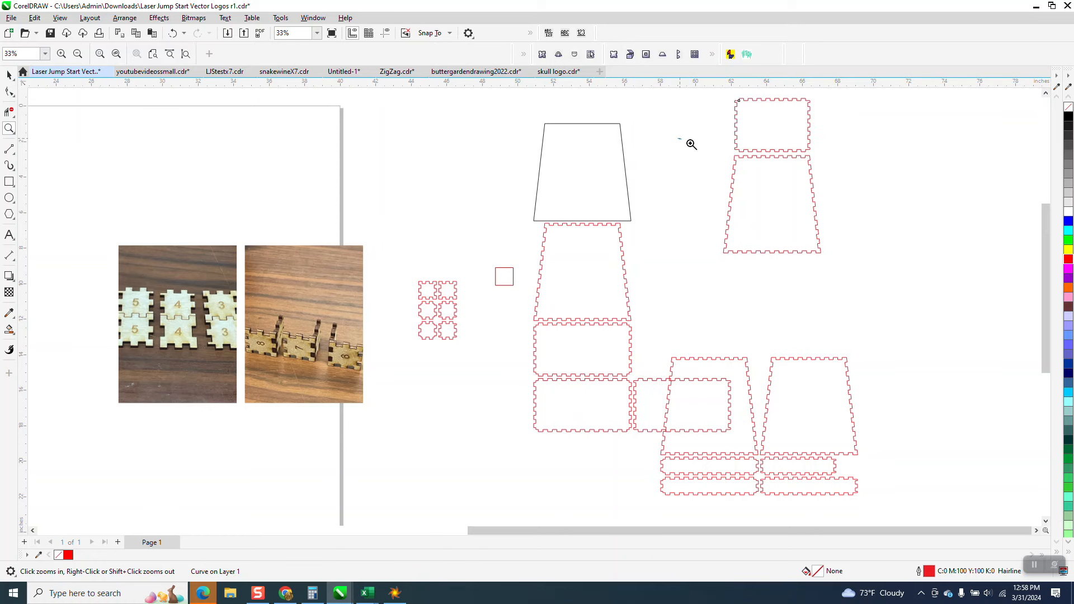
pyautogui.moveTo(690, 142); pyautogui.dragTo(899, 209)
pyautogui.scroll(-1, 468, 261)
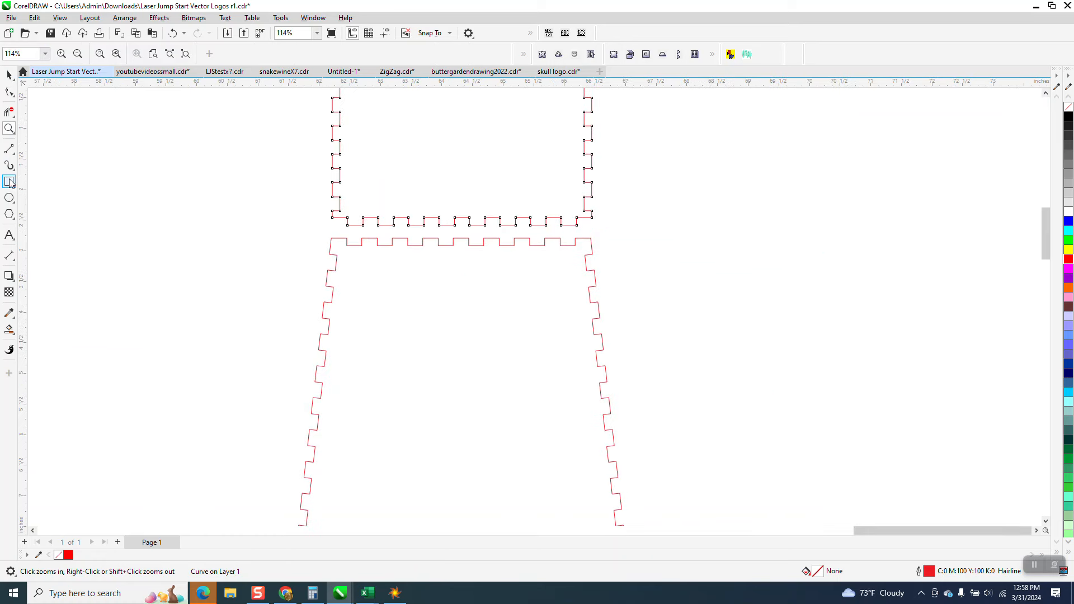
pyautogui.click(9, 182)
pyautogui.moveTo(629, 169); pyautogui.dragTo(440, 280)
# Fill the area shared by the rectangle and the upper panel with black and nudge that piece right, clear of the panel.
pyautogui.click(9, 329)
pyautogui.click(510, 199)
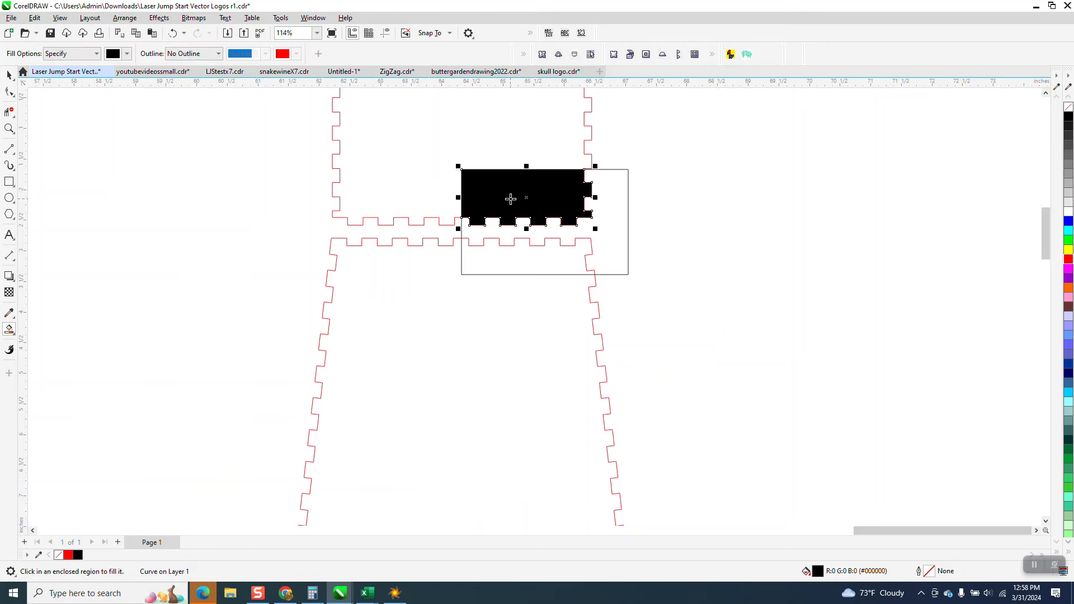
pyautogui.press('Right')
pyautogui.press('Right')
pyautogui.press('Right')
pyautogui.press('Right')
pyautogui.press('Right')
pyautogui.press('Right')
pyautogui.press('Right')
pyautogui.press('Right')
pyautogui.press('Right')
pyautogui.press('Right')
pyautogui.press('Right')
pyautogui.press('Right')
pyautogui.press('Right')
pyautogui.press('Right')
pyautogui.press('Right')
pyautogui.press('Right')
pyautogui.press('Right')
pyautogui.press('Right')
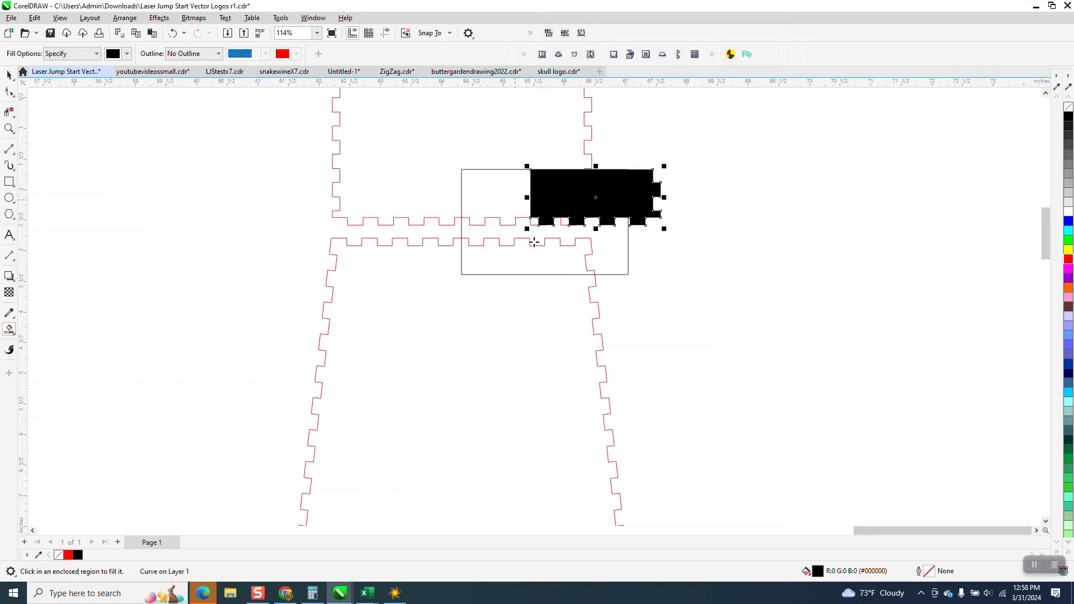
# Fill the area shared by the rectangle and the trapezoid panel with black and nudge that piece right, below the other one.
pyautogui.click(542, 259)
pyautogui.press('Right')
pyautogui.press('Right')
pyautogui.press('Right')
pyautogui.press('Right')
pyautogui.press('Right')
pyautogui.press('Right')
pyautogui.press('Right')
pyautogui.press('Right')
pyautogui.press('Right')
pyautogui.press('Right')
pyautogui.press('Right')
pyautogui.press('Right')
pyautogui.press('Right')
pyautogui.press('Right')
pyautogui.press('Right')
pyautogui.press('Right')
pyautogui.press('Right')
pyautogui.press('Right')
pyautogui.press('Right')
pyautogui.press('Right')
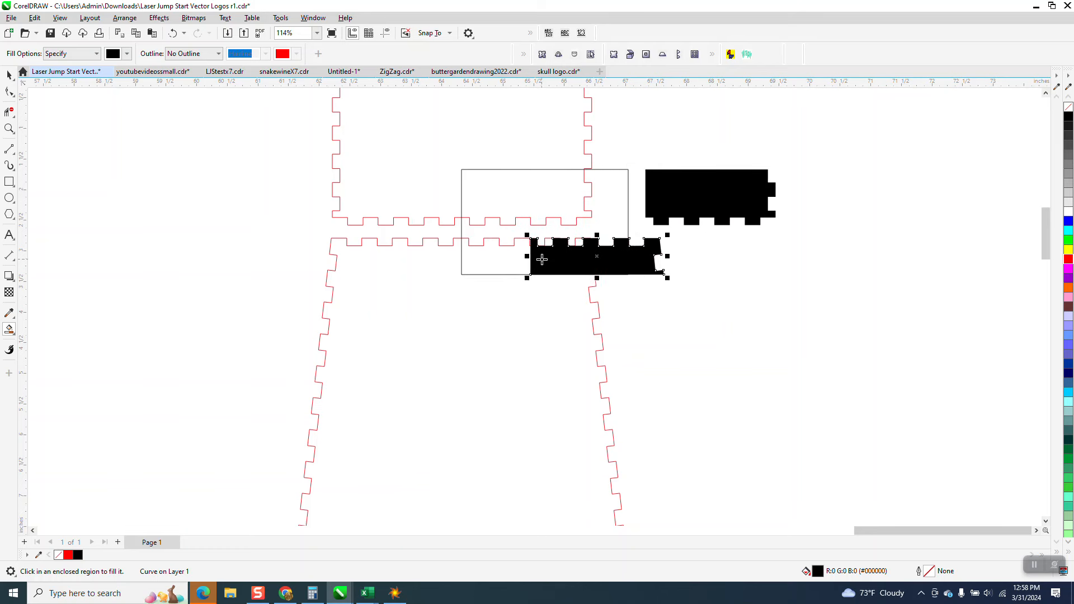
pyautogui.press('Right')
pyautogui.press('Right')
pyautogui.press('Right')
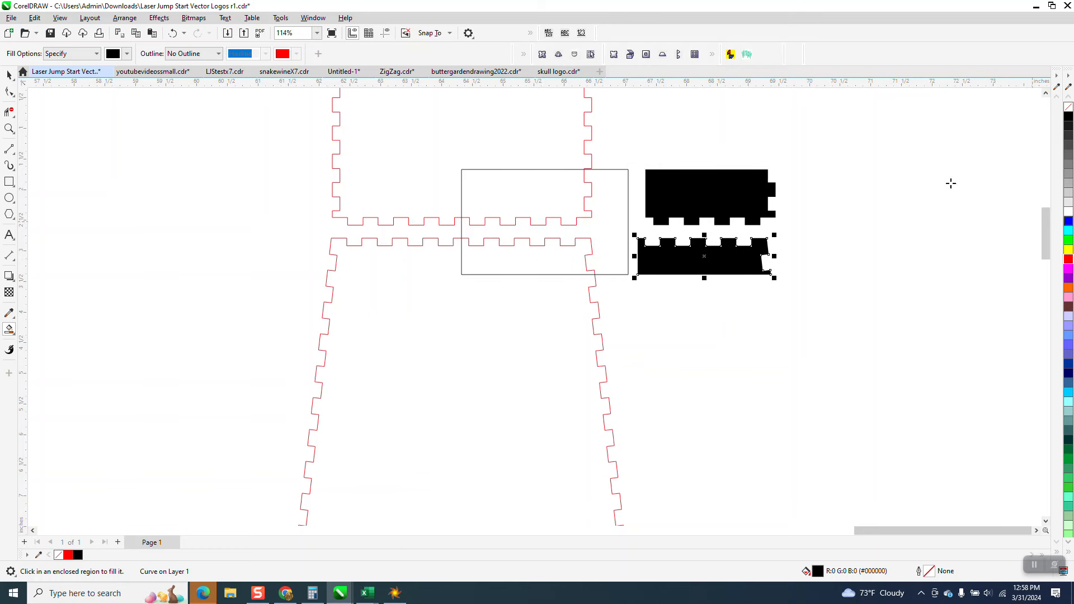
# Remove the fill from both black tab sections and give them a red outline.
pyautogui.click(8, 76)
pyautogui.moveTo(620, 143); pyautogui.dragTo(887, 319)
pyautogui.click(1068, 108)
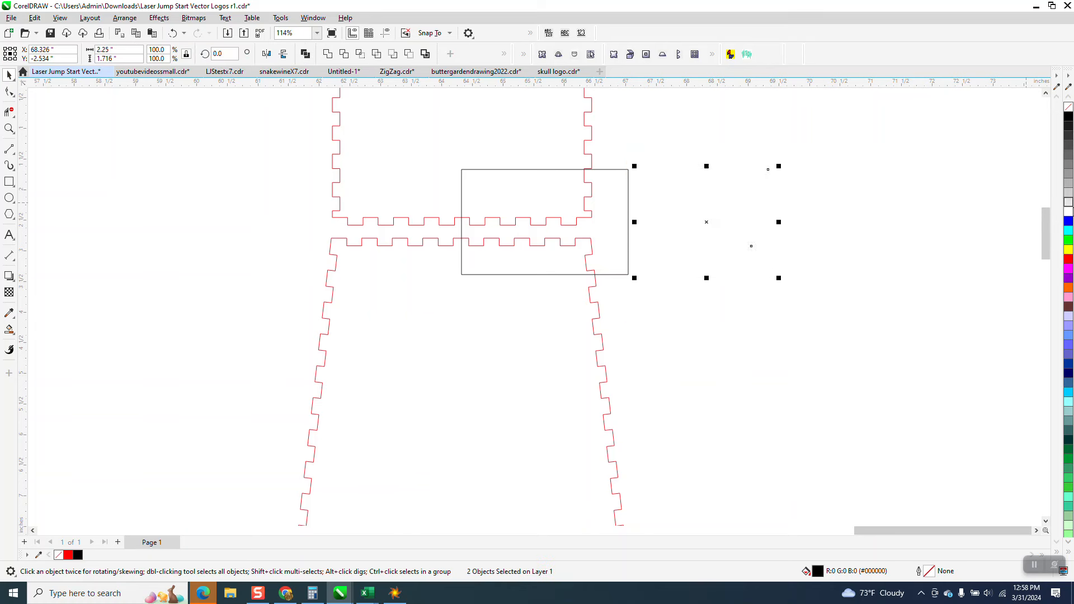
pyautogui.rightClick(1069, 261)
# Shift the lower tab section slightly to the right and down beneath the upper one.
pyautogui.moveTo(753, 260)
pyautogui.mouseDown()
pyautogui.moveTo(790, 226)
pyautogui.moveTo(745, 270)
pyautogui.mouseUp()
pyautogui.click(803, 253)
pyautogui.click(789, 229)
pyautogui.scroll(-4, 696, 263)
pyautogui.scroll(-2, 636, 275)
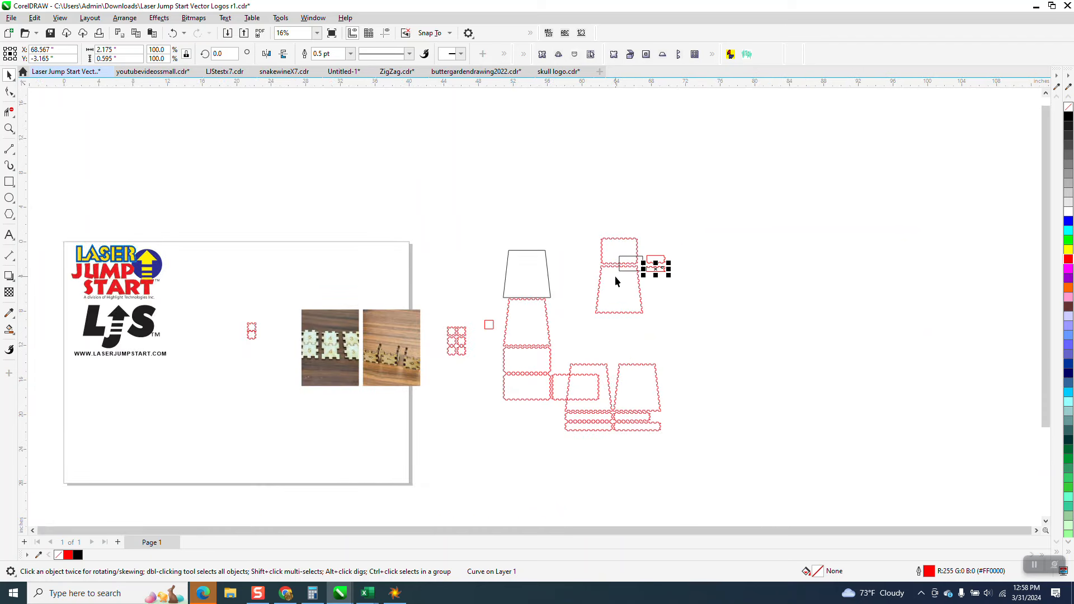